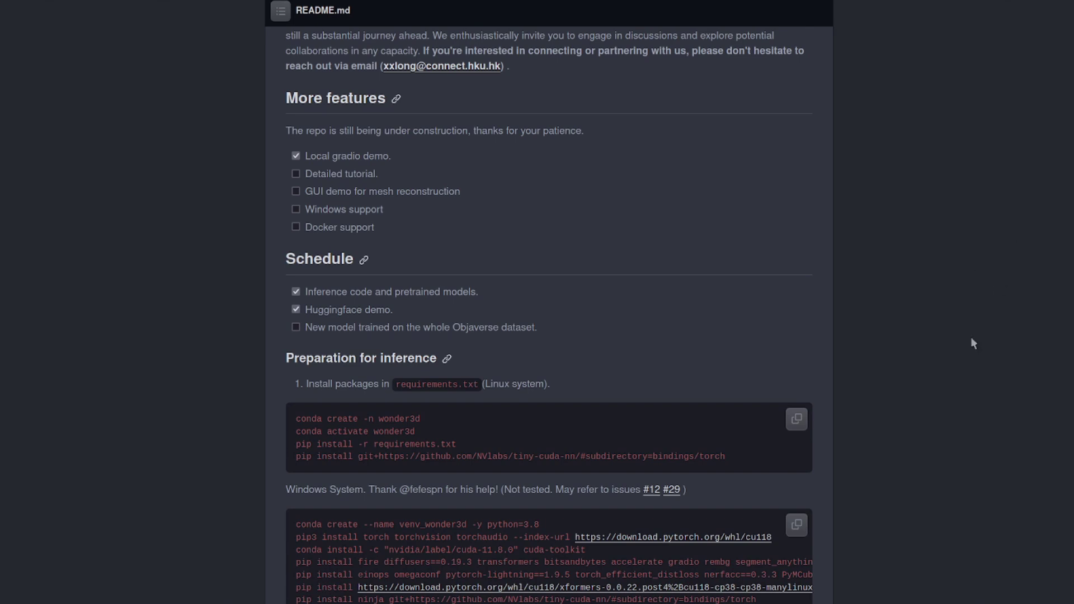
Scroll the Wonder3D README back up to its header links.
scroll(955, 383, up, 20)
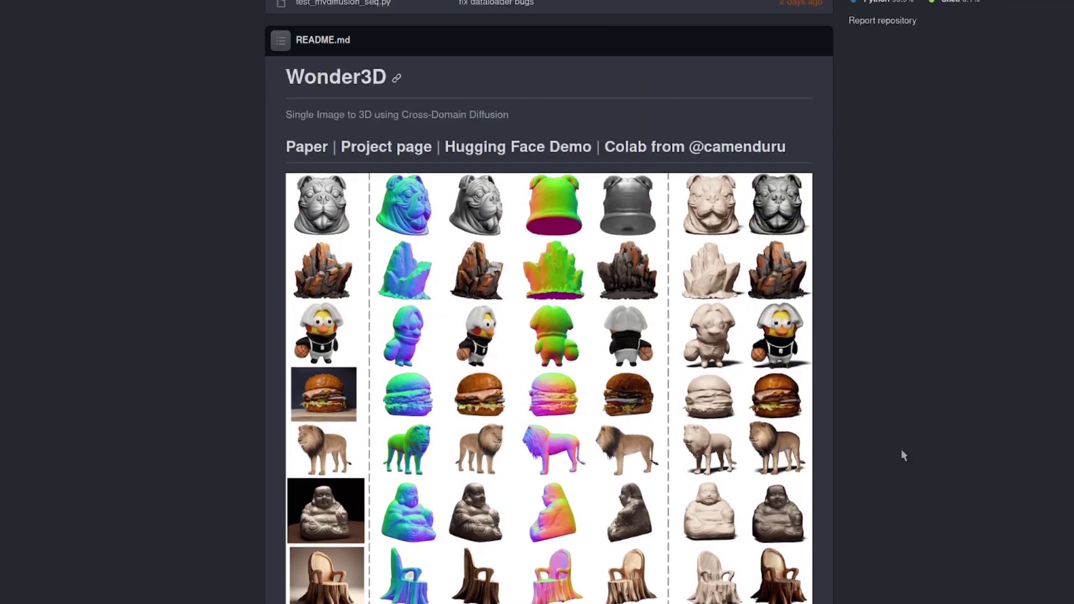
scroll(901, 450, up, 5)
scroll(899, 452, down, 4)
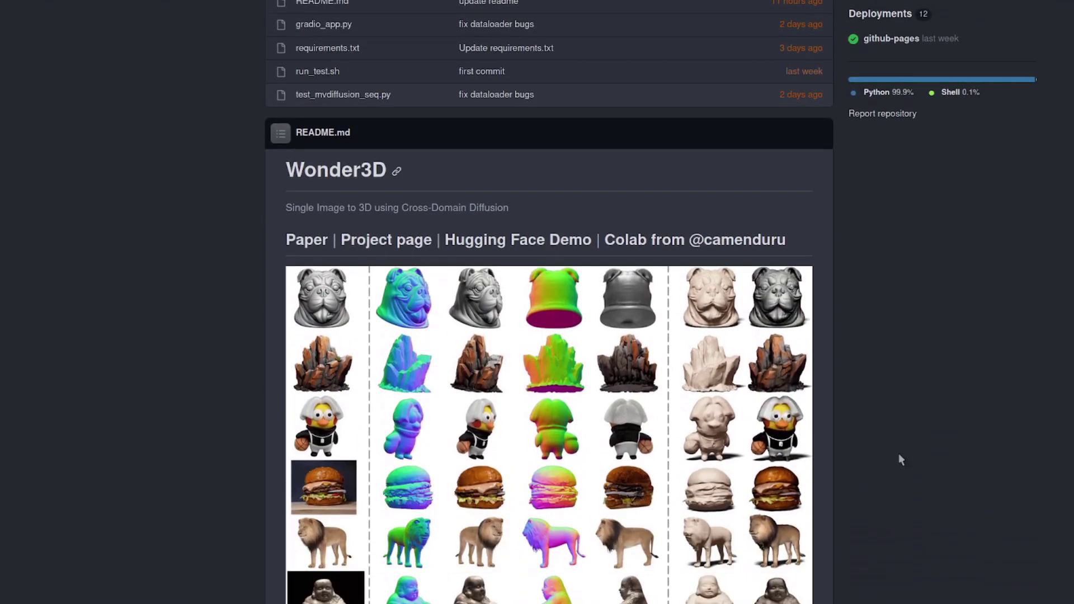
scroll(899, 460, down, 3)
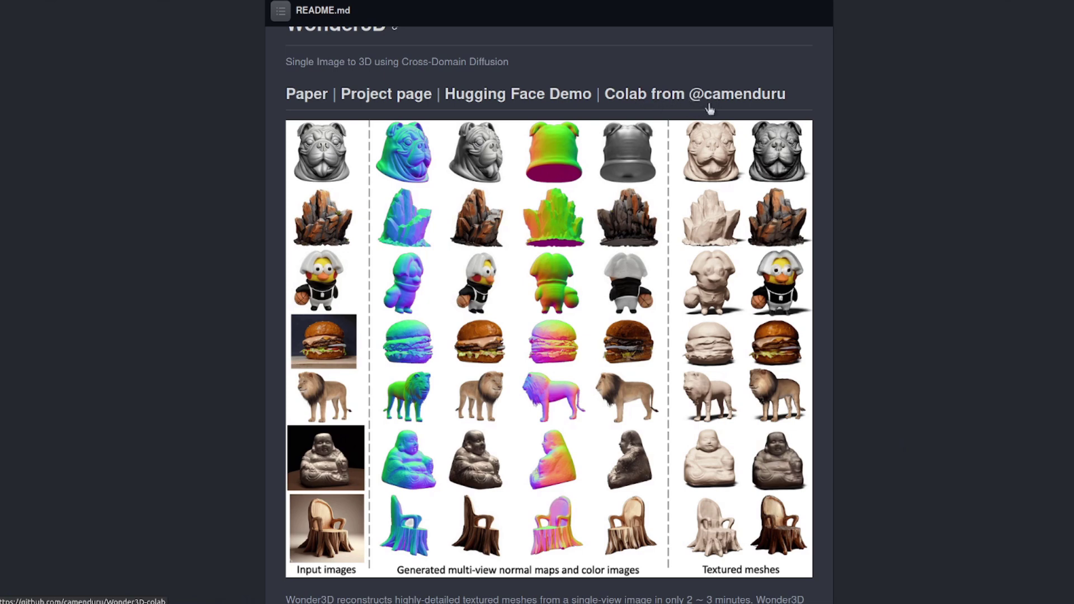
scroll(548, 302, up, 10)
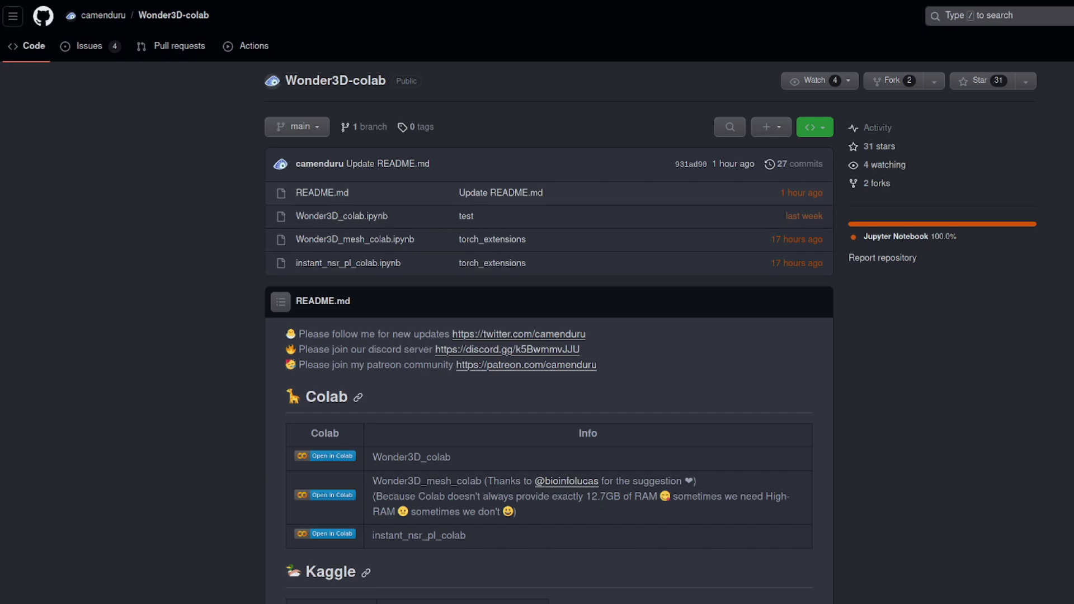
Open the Wonder3D Hugging Face Demo from the README header.
scroll(548, 302, down, 10)
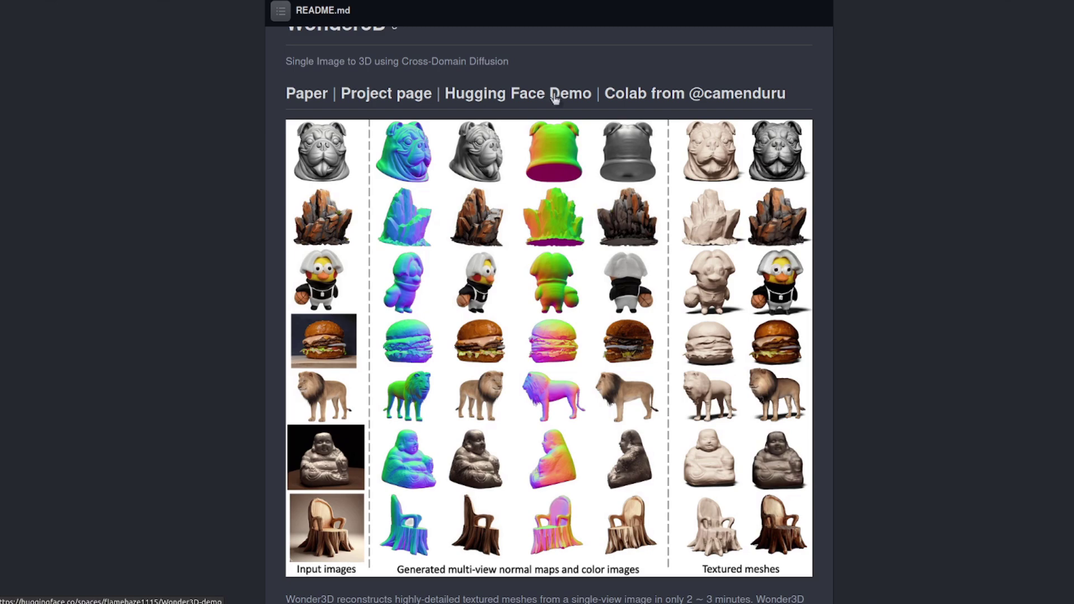
click(540, 93)
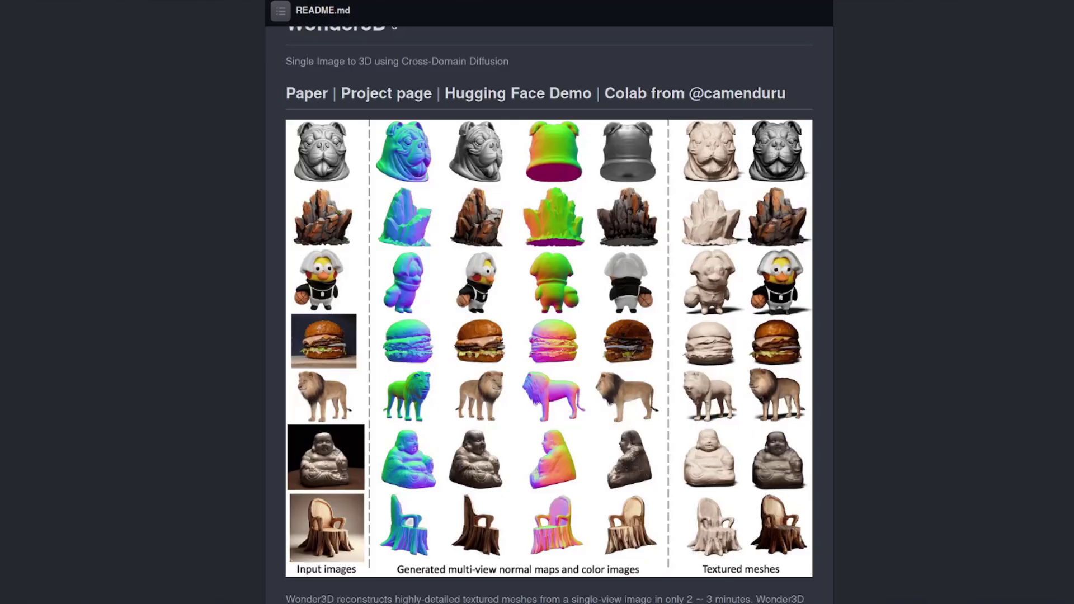
Scroll down to the README's Preparation for inference install commands.
scroll(548, 313, down, 10)
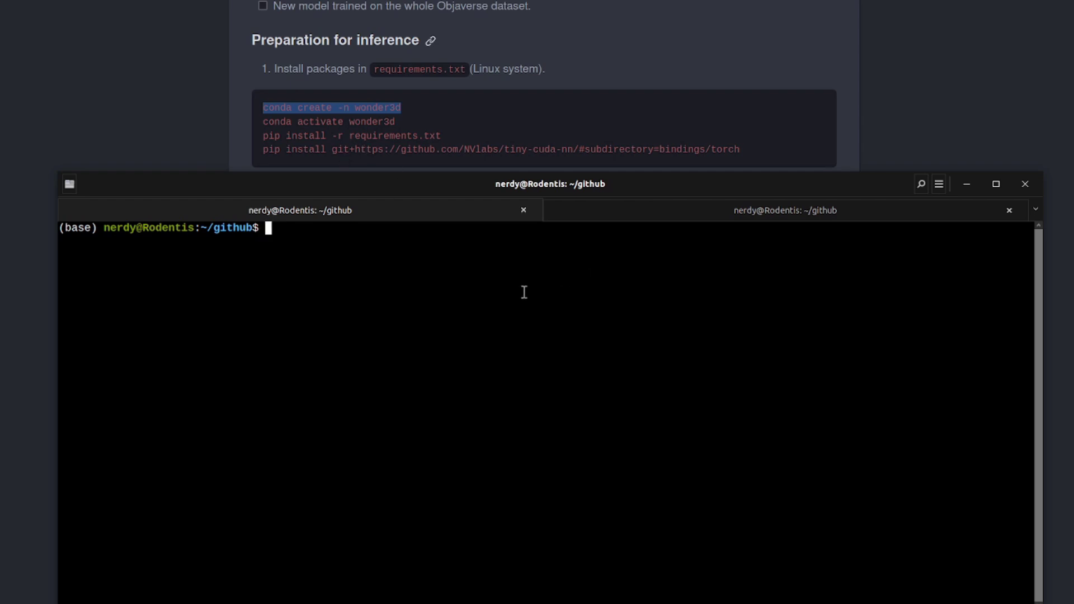
Run the pasted conda create command and decline recreating the existing wonder3d environment.
right_click(464, 274)
click(535, 313)
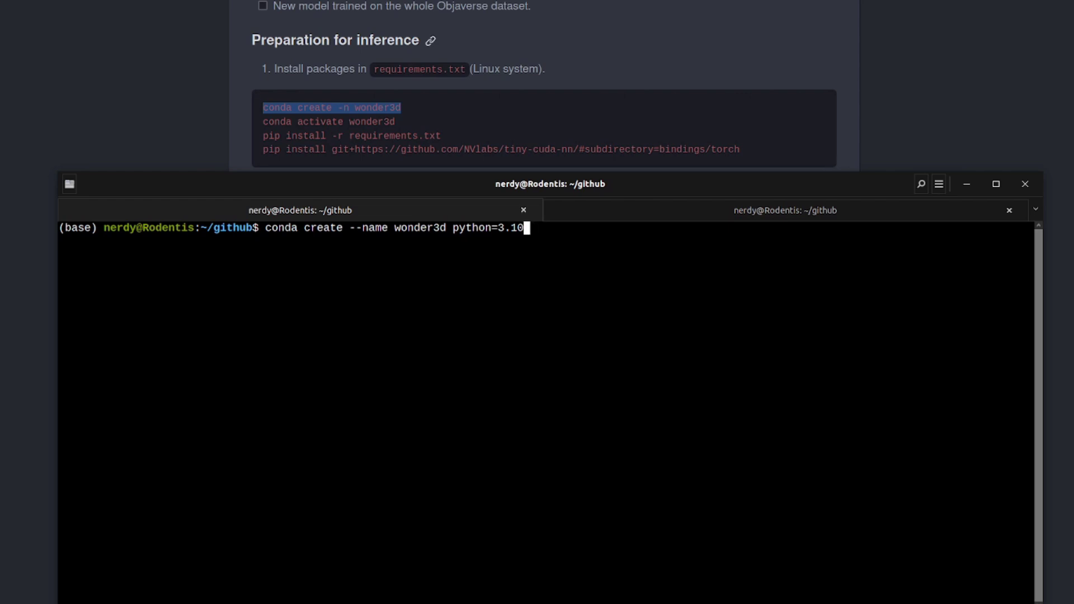
key(Return)
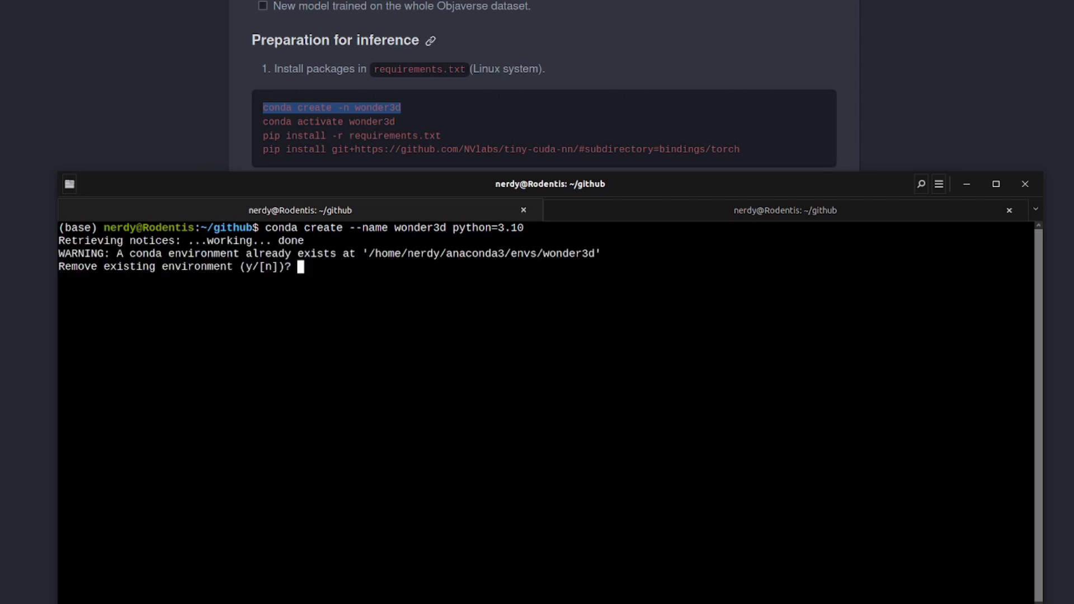
text(n)
key(Return)
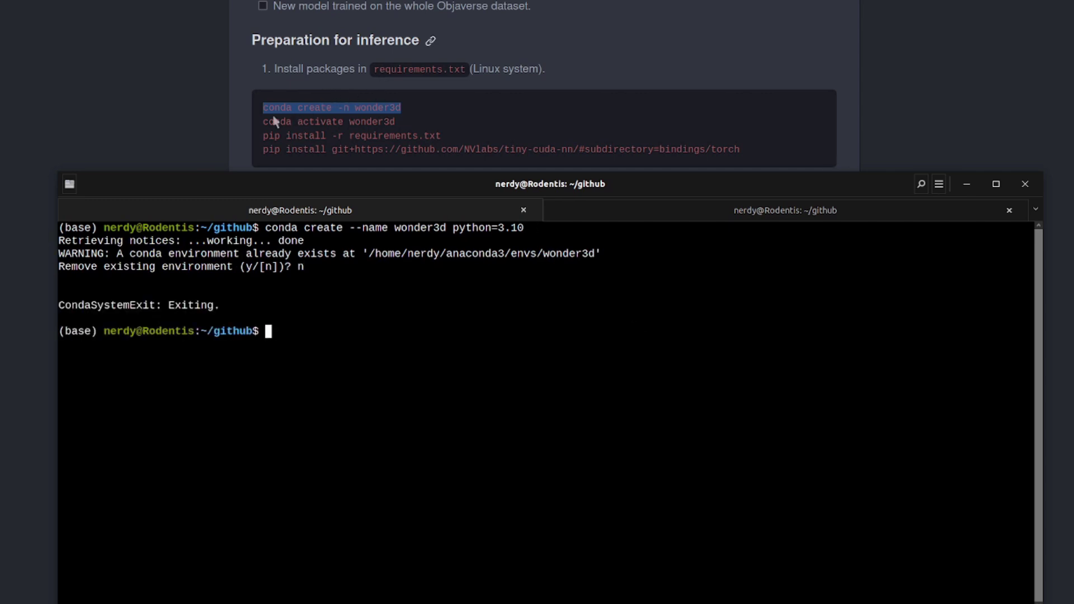
Copy 'conda activate wonder3d' from the README and run it in the terminal.
drag(264, 121, 391, 124)
right_click(391, 124)
click(414, 133)
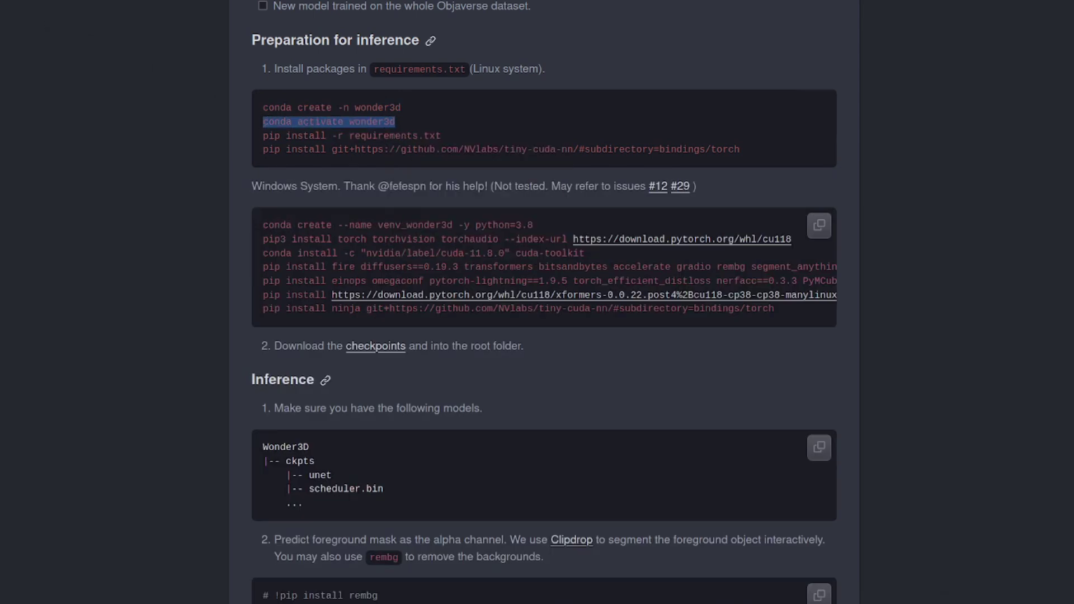
key(alt+Tab)
right_click(404, 296)
click(424, 334)
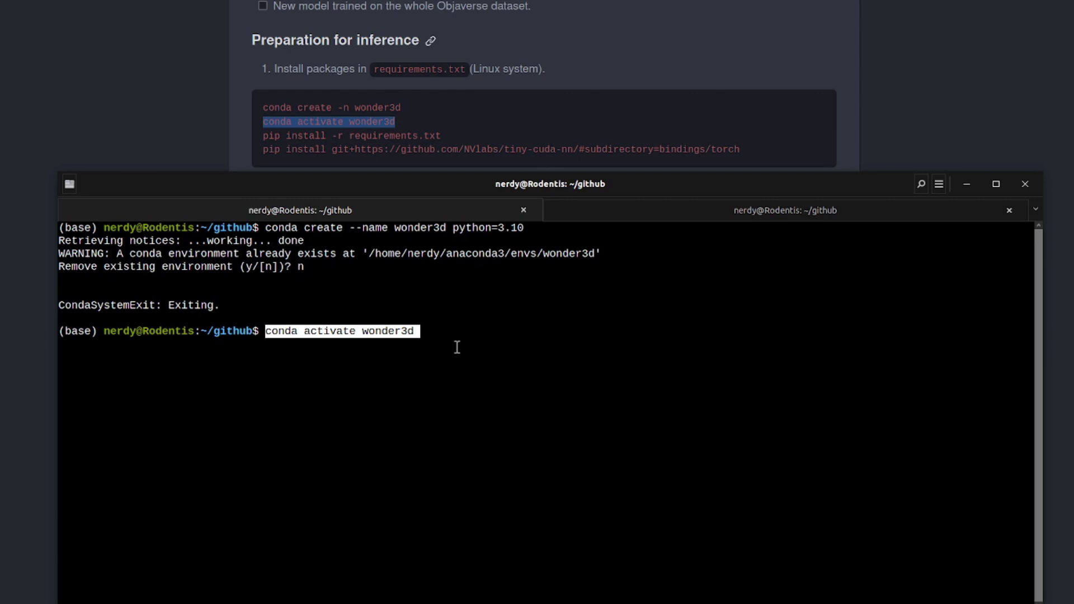
key(Return)
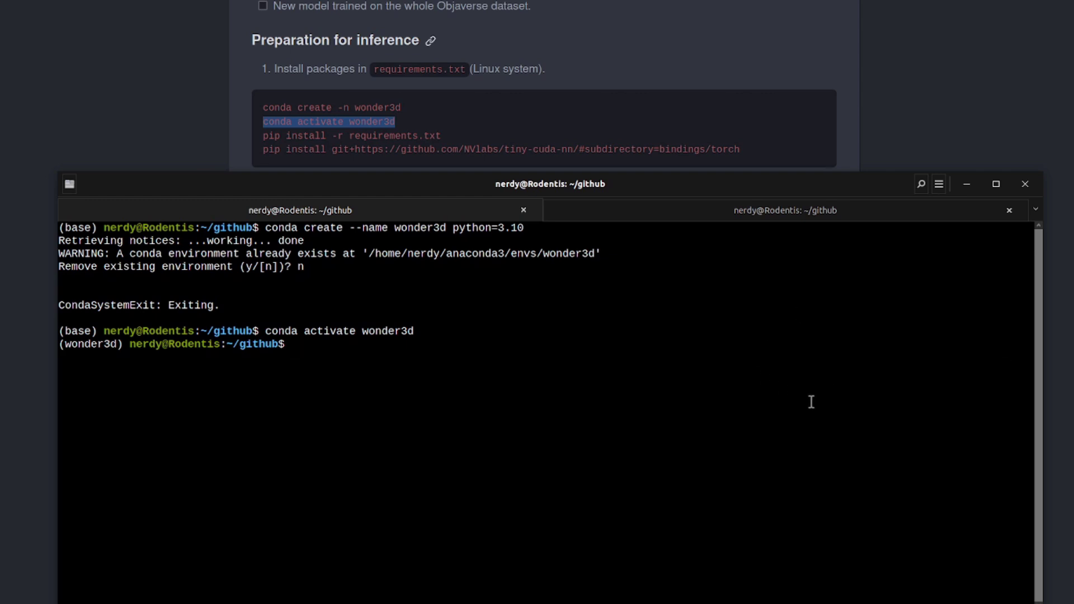
Run the Wonder3D git clone command, then cd into the Wonder3D folder.
text(conda insta)
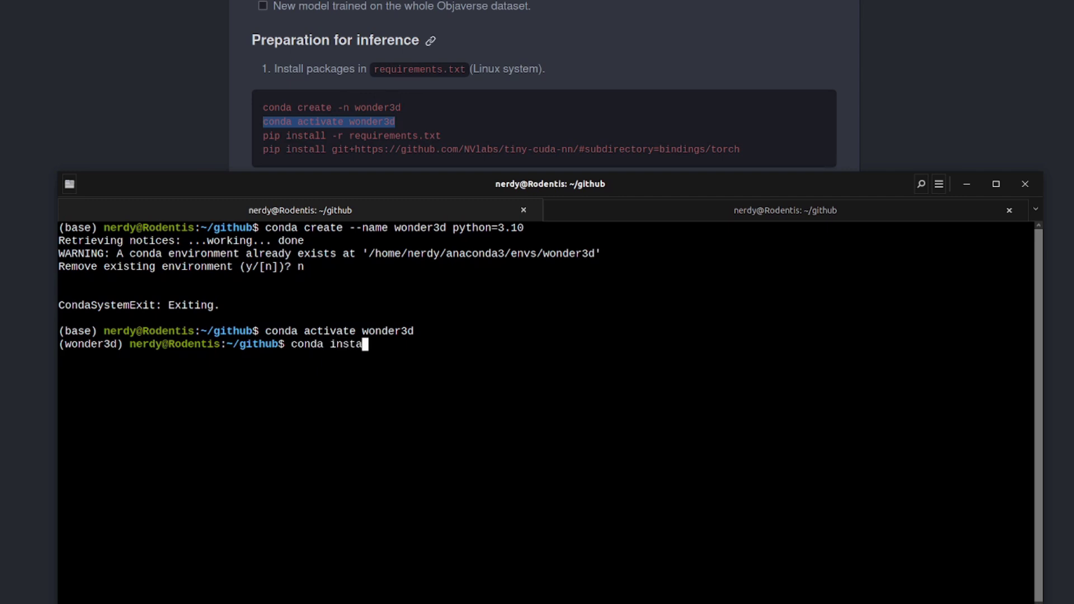
text(ll git)
key(ctrl+u)
right_click(476, 304)
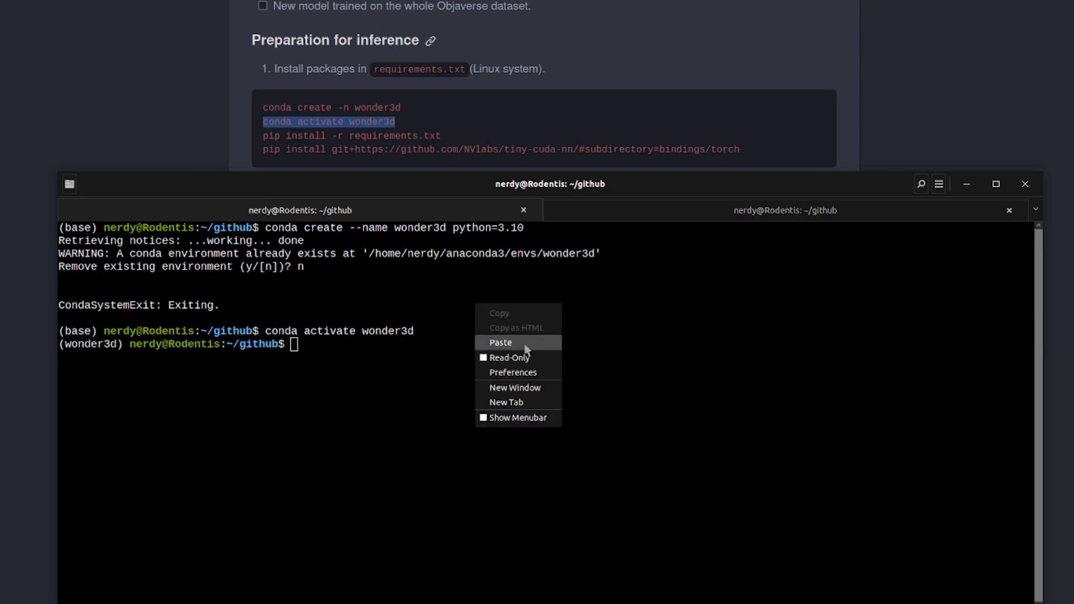
click(523, 342)
key(Return)
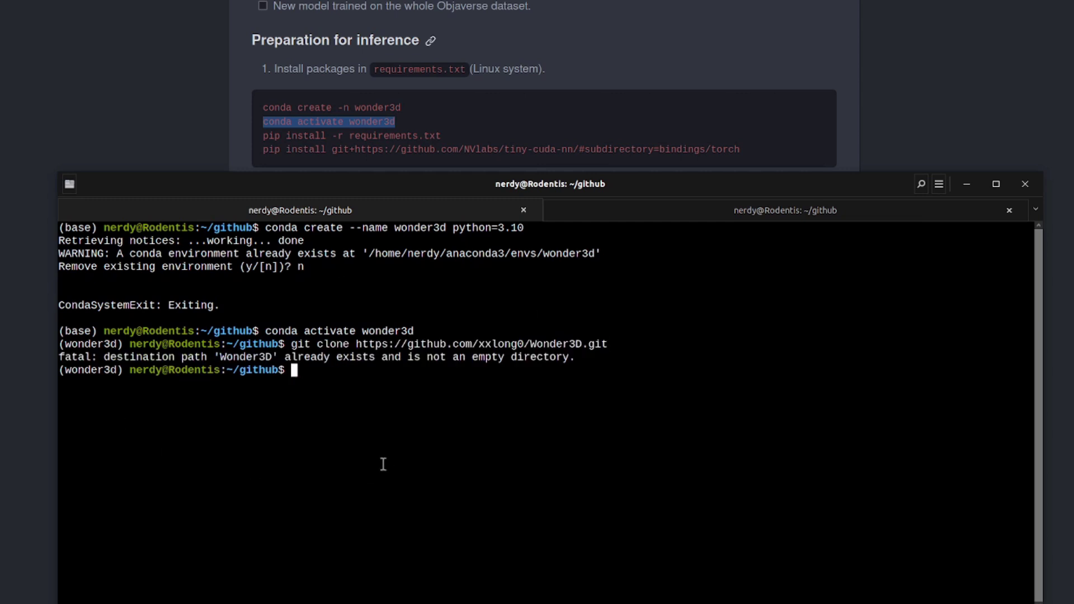
text(cd Wond)
key(Tab)
key(Return)
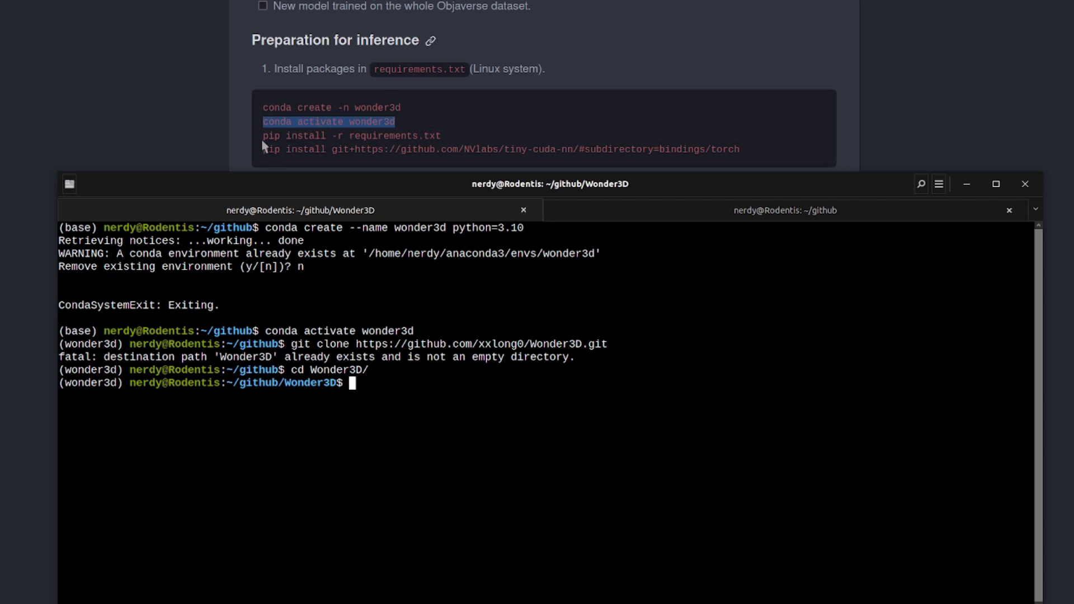
Put 'pip install -r requirements.txt' at the prompt and select the README's tiny-cuda-nn line.
mouse_move(261, 139)
mouse_down()
mouse_move(446, 149)
mouse_move(263, 148)
mouse_up()
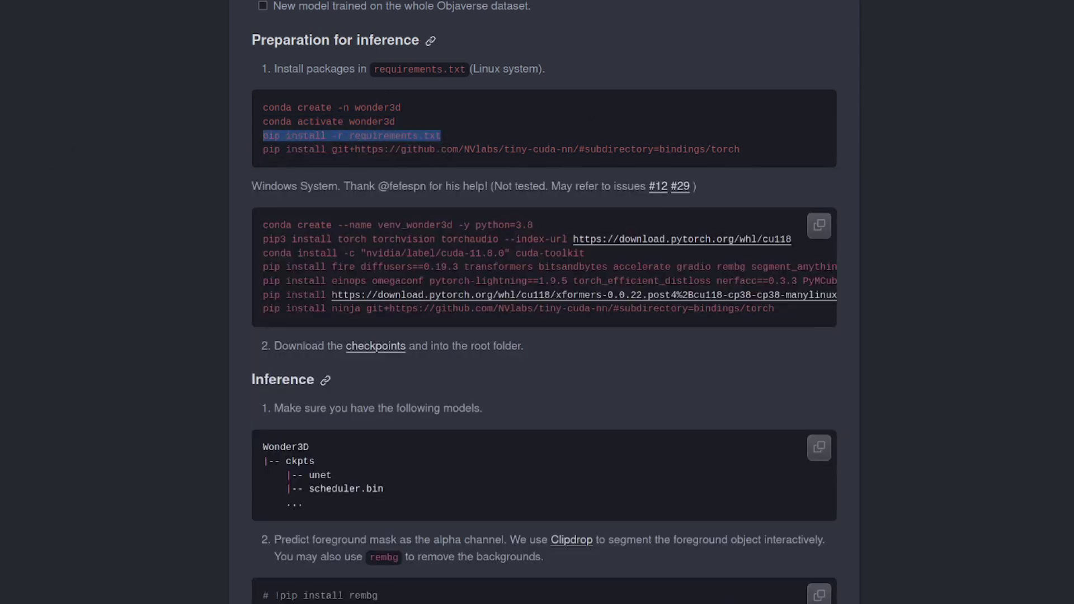
key(alt+Tab)
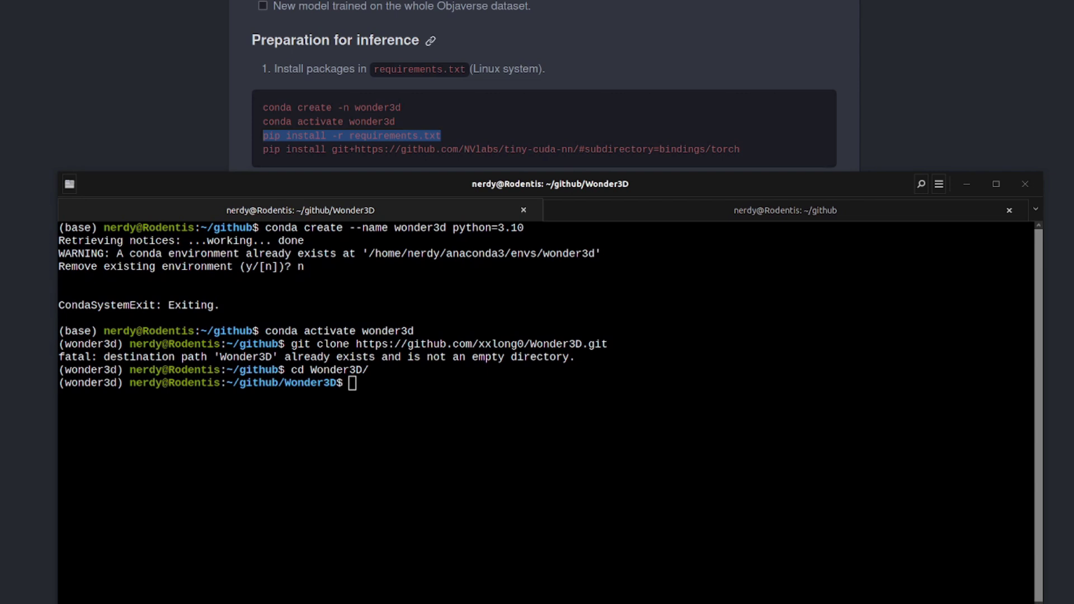
right_click(526, 421)
click(559, 452)
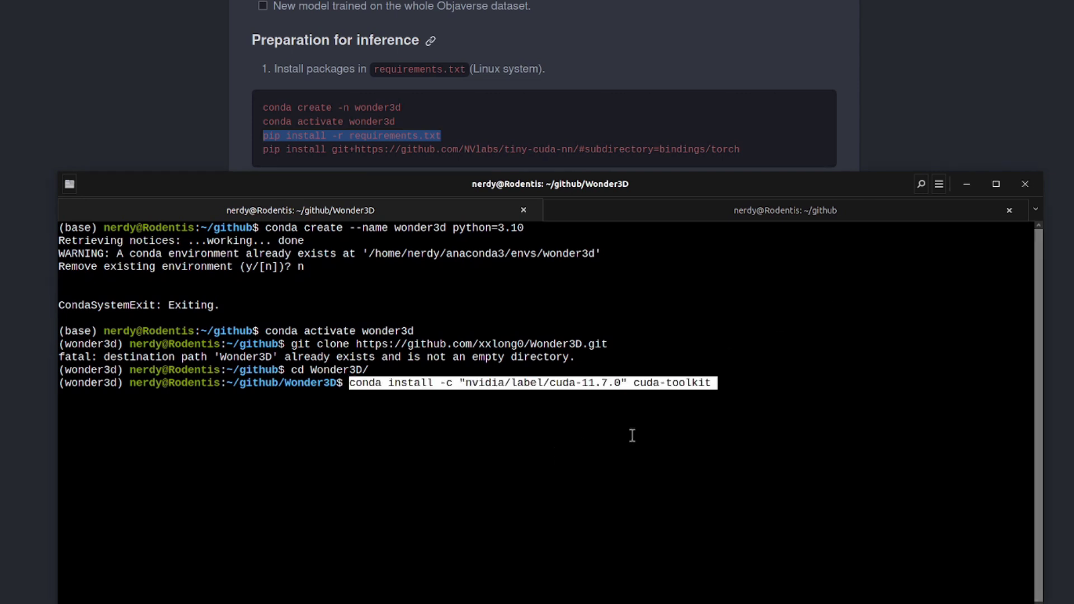
key(End)
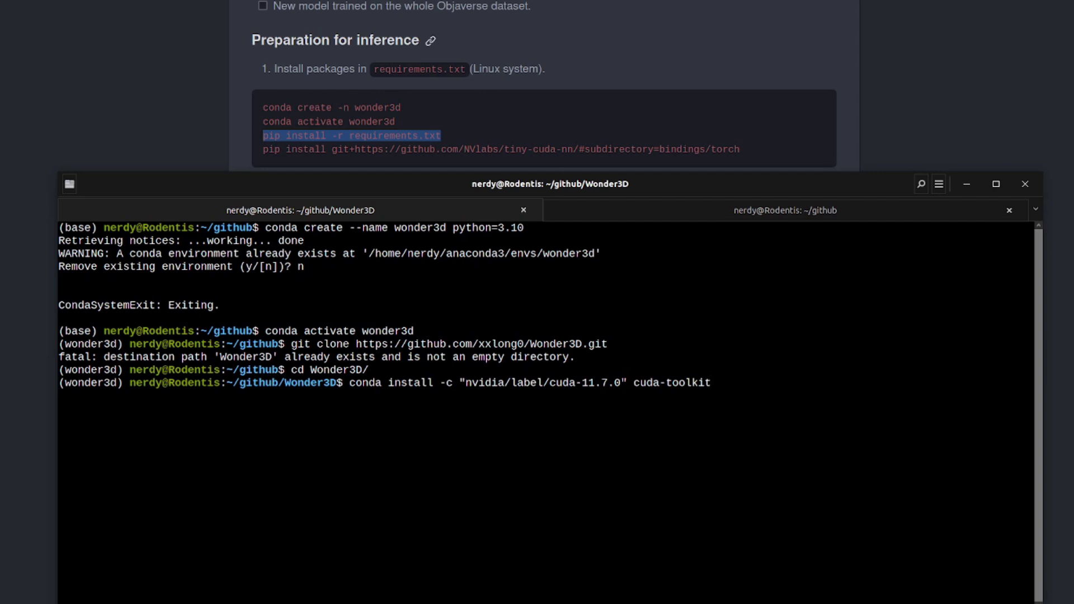
key(ctrl+u)
key(ctrl+shift+v)
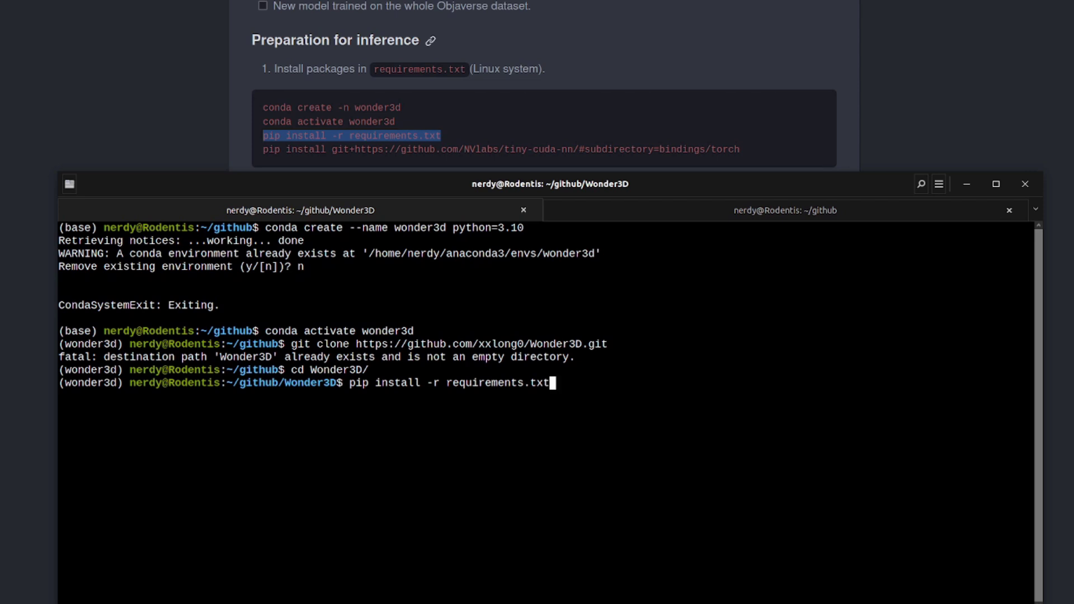
triple_click(436, 150)
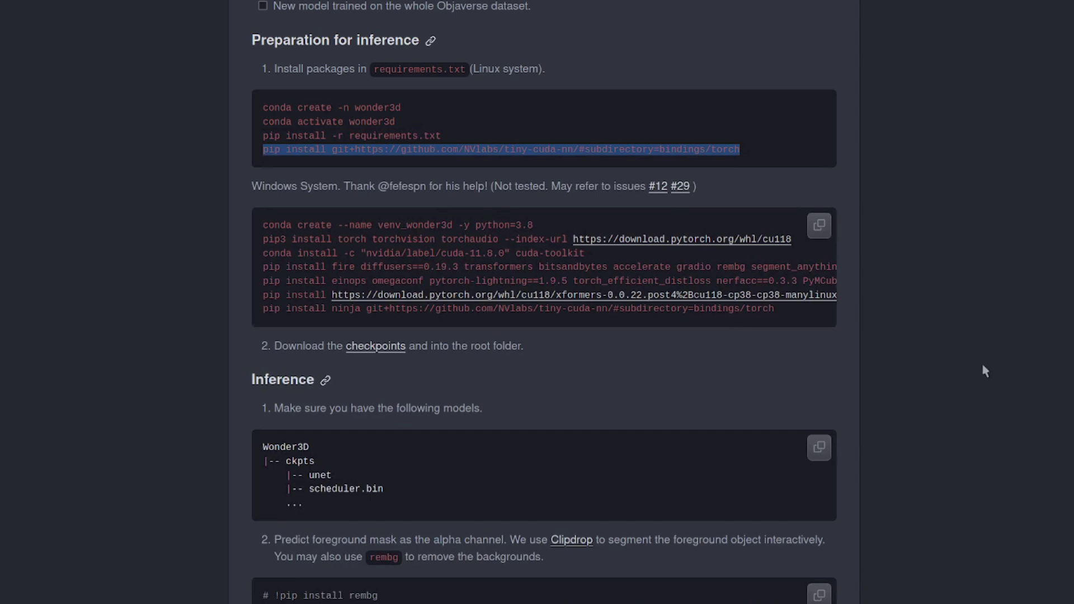
Select the ckpts folder in OneDrive's shared pretrained-weights folder for download.
scroll(379, 170, down, 3)
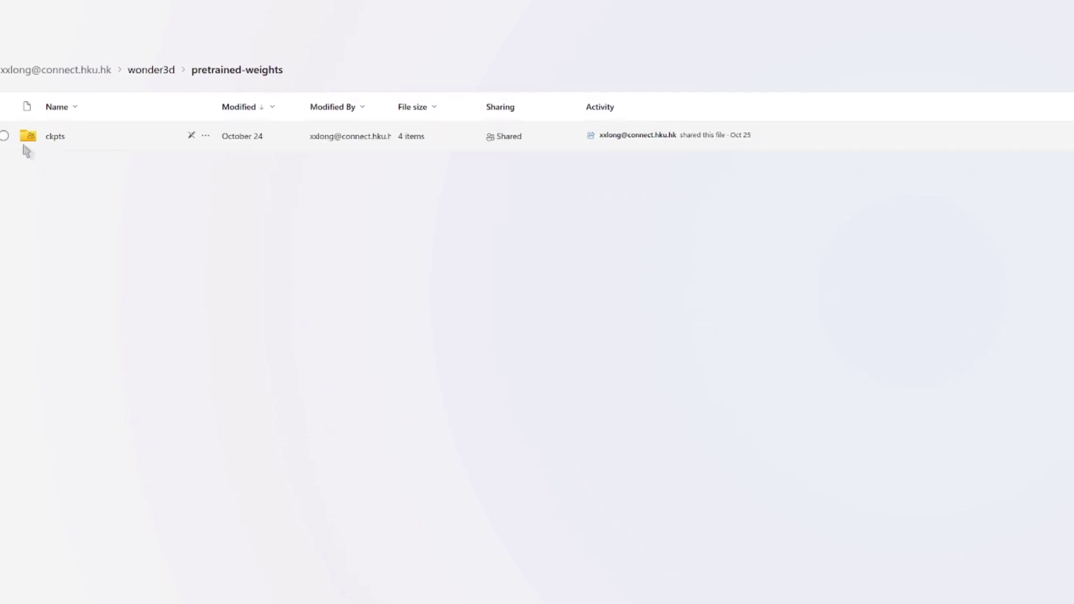
click(2, 135)
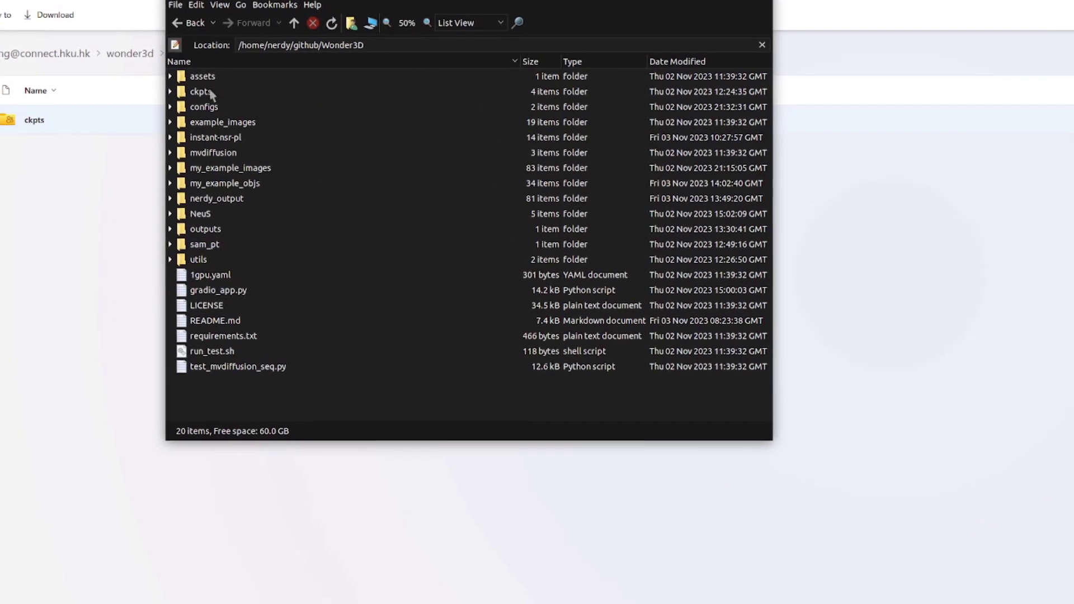
Expand the local ckpts folder to confirm unet and scheduler.bin are present.
click(169, 90)
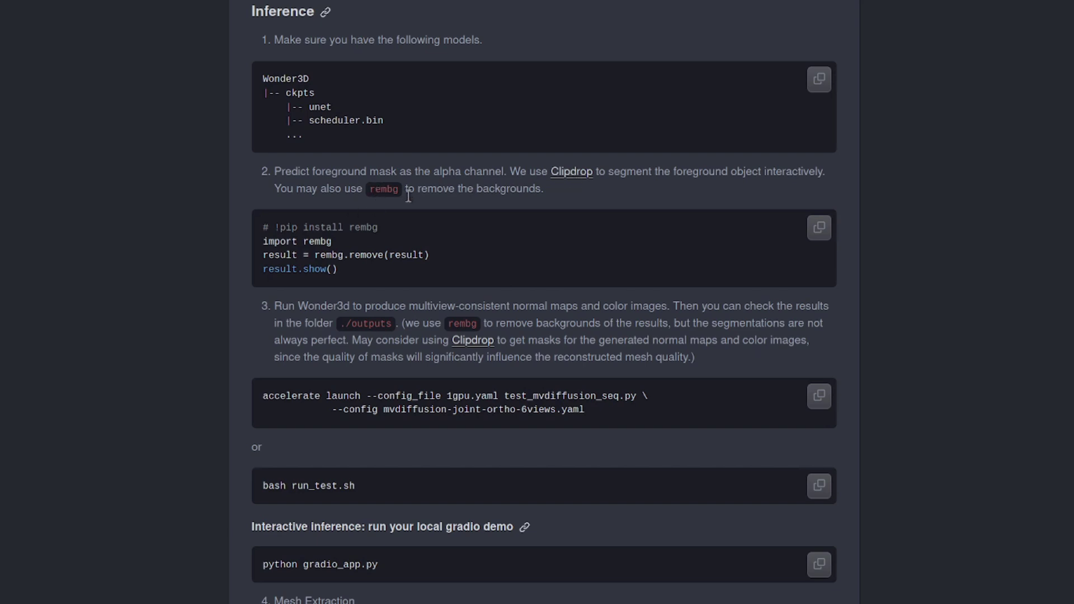
Select the 'python gradio_app.py' command in the README's inference section.
scroll(482, 233, down, 3)
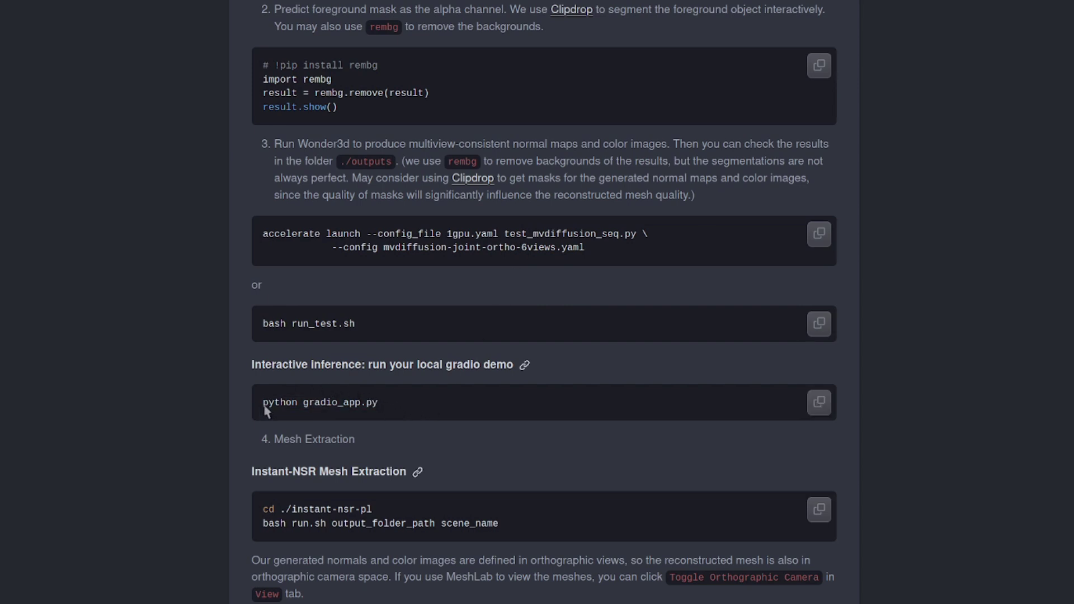
drag(264, 402, 383, 406)
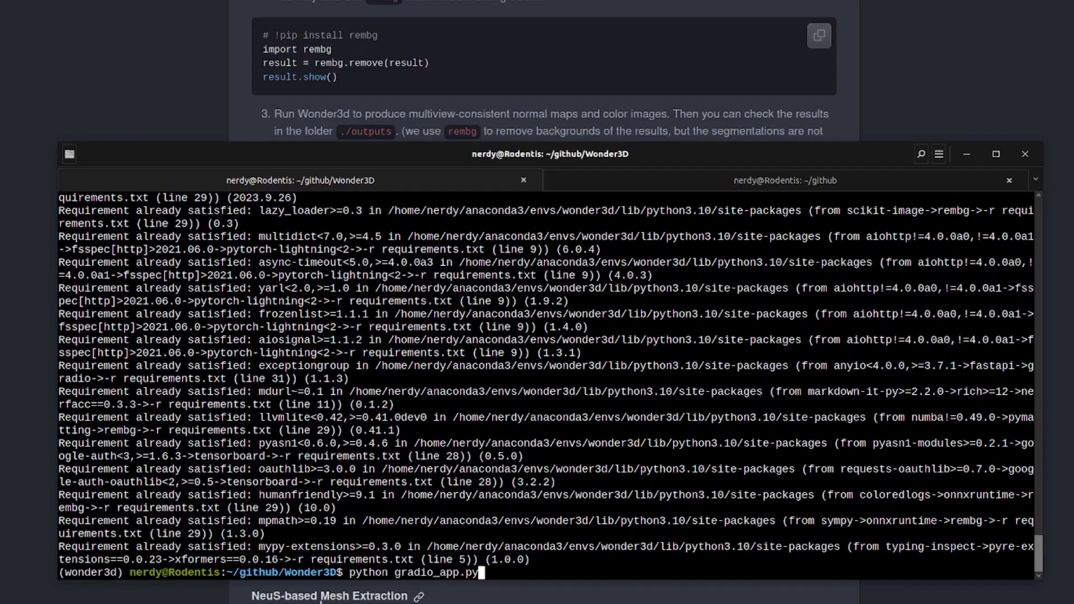
Run python gradio_app.py to serve the demo on 127.0.0.1:7860 and a public link.
key(Return)
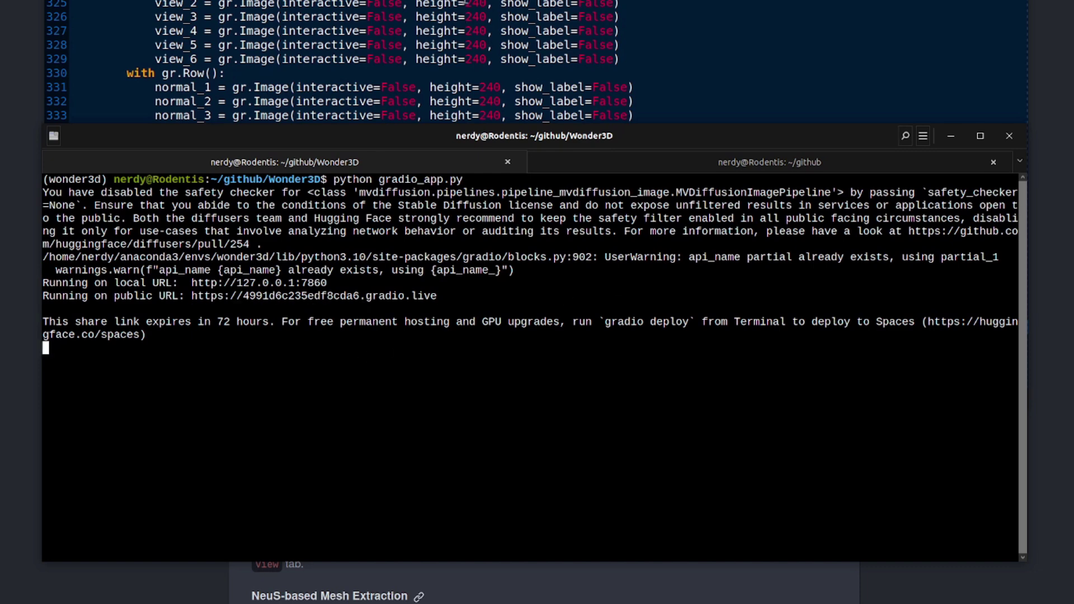
key(alt+Tab)
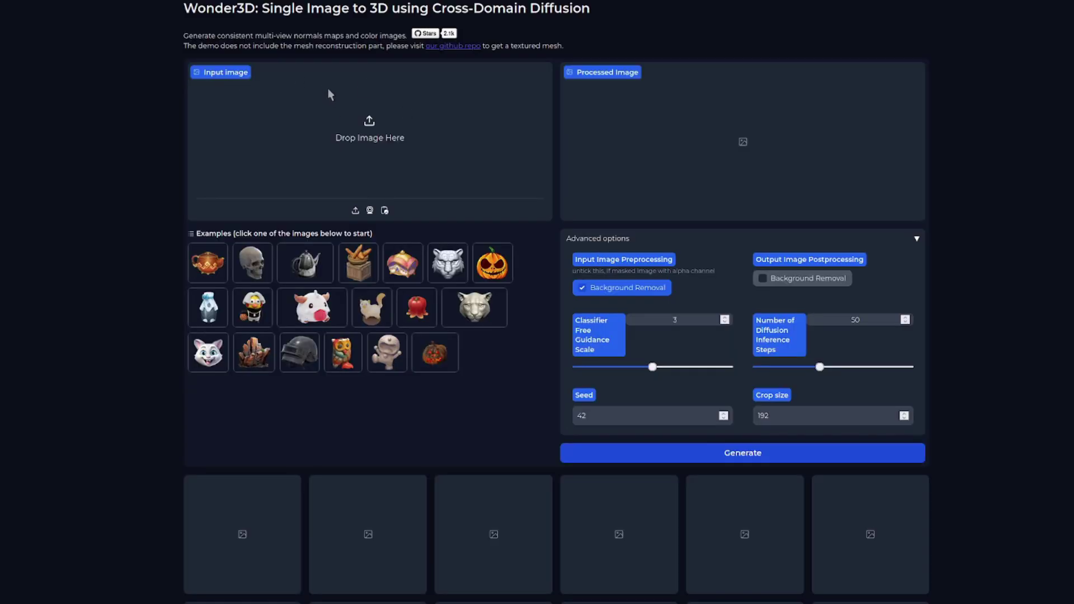
Load the white horned plush example and untick input Background Removal.
click(312, 307)
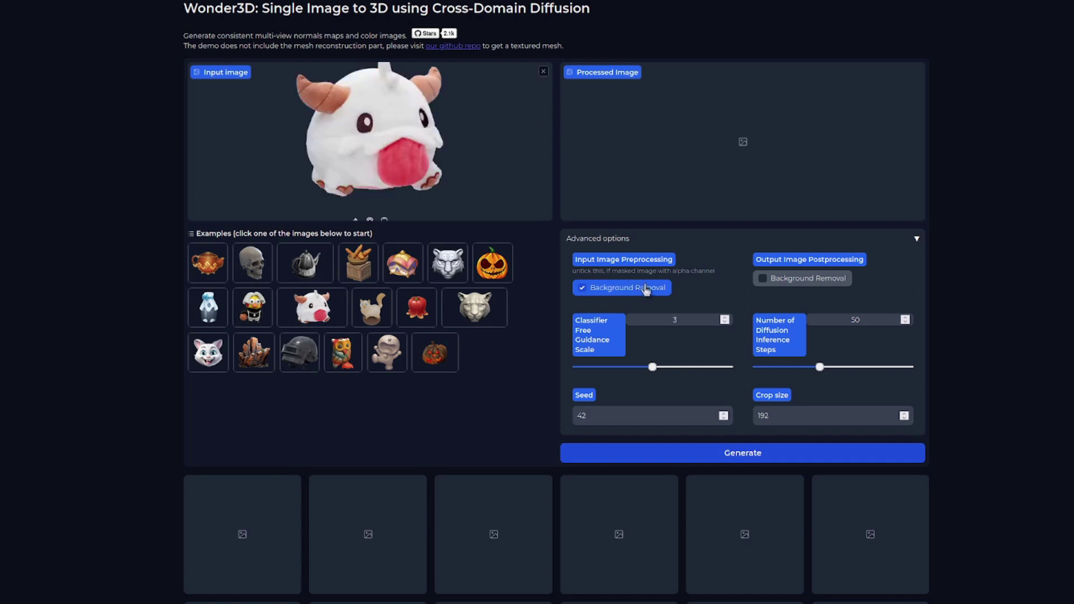
click(584, 288)
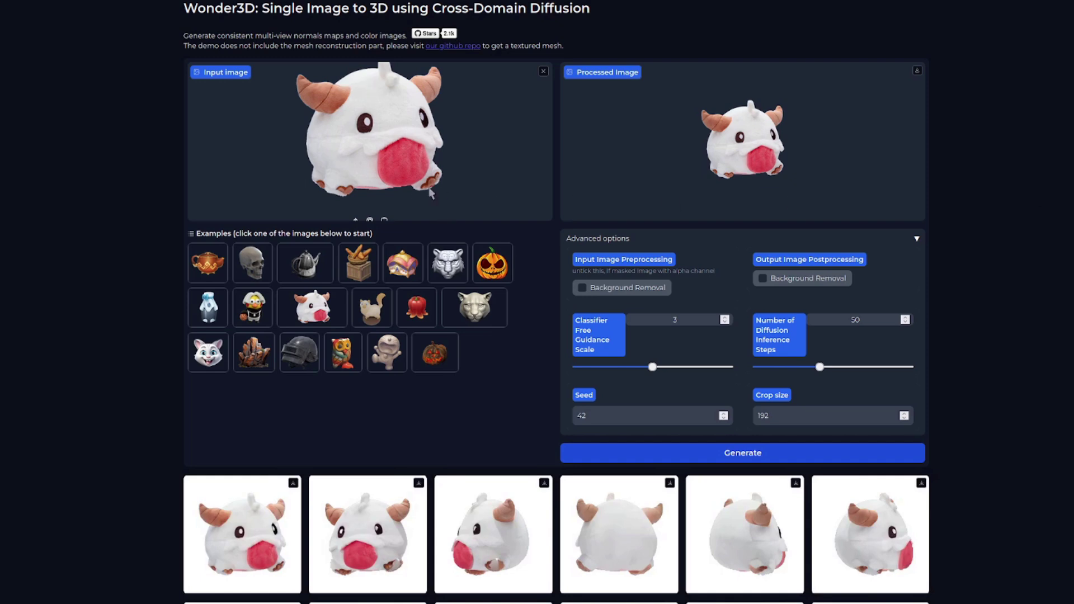
scroll(931, 323, down, 2)
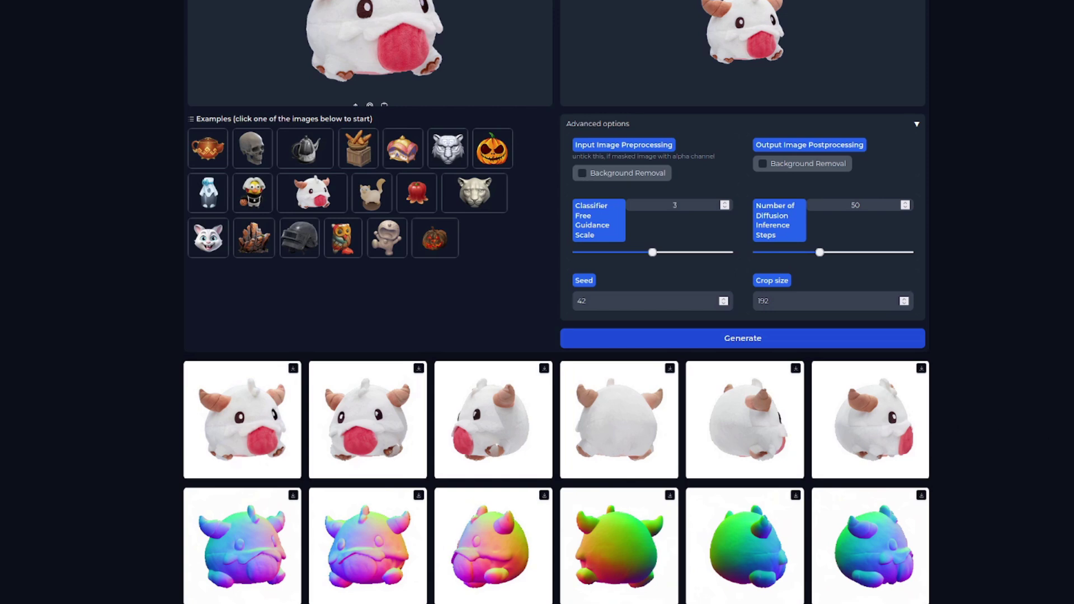
scroll(783, 7, up, 2)
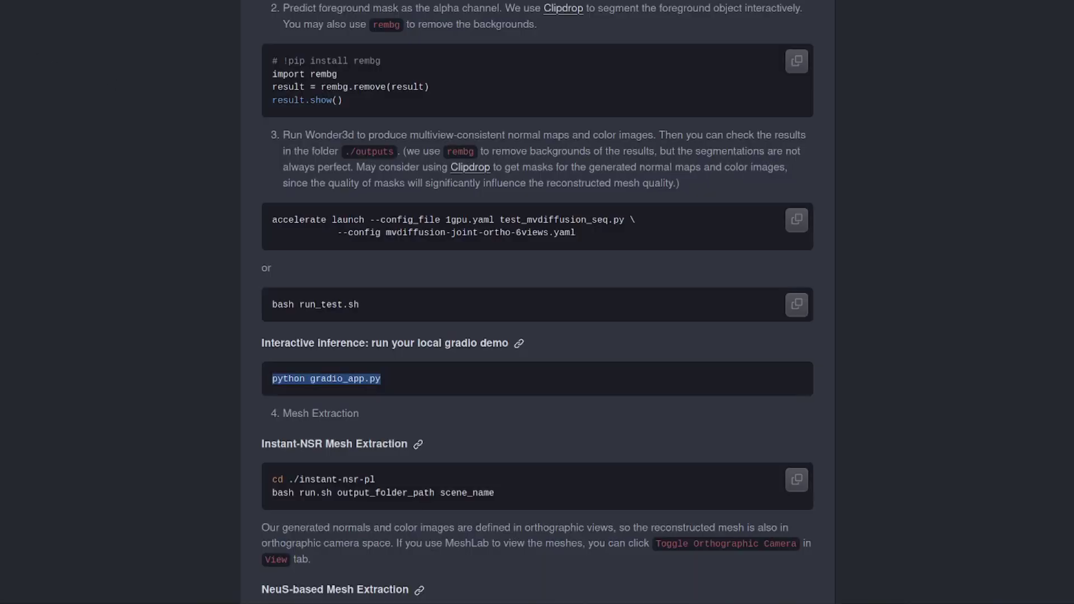
Stop the gradio_app.py demo server in the terminal, closing its public share link.
key(alt+Tab)
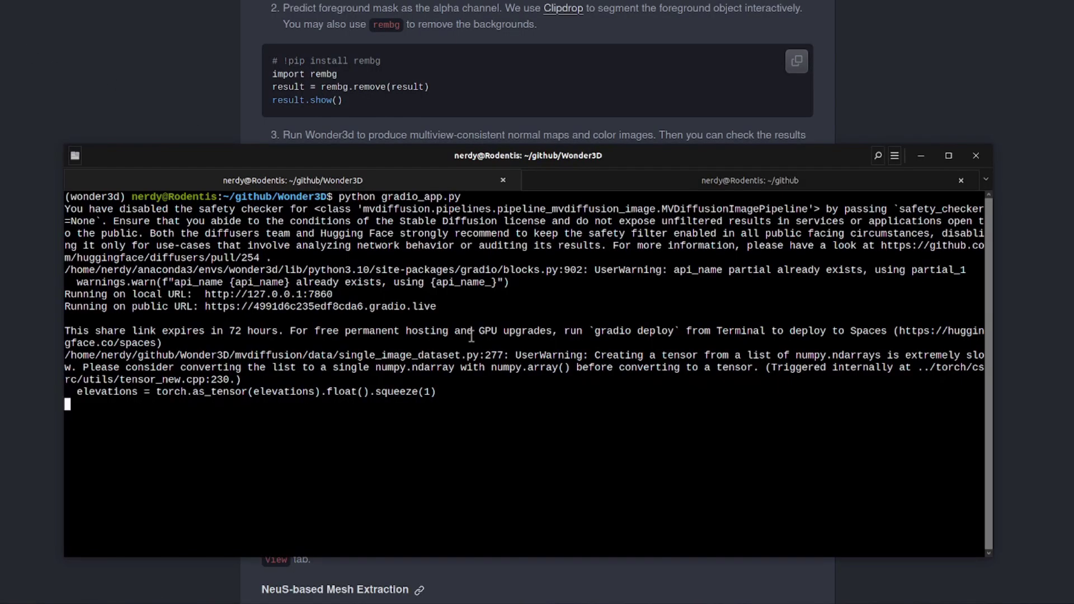
key(ctrl+c)
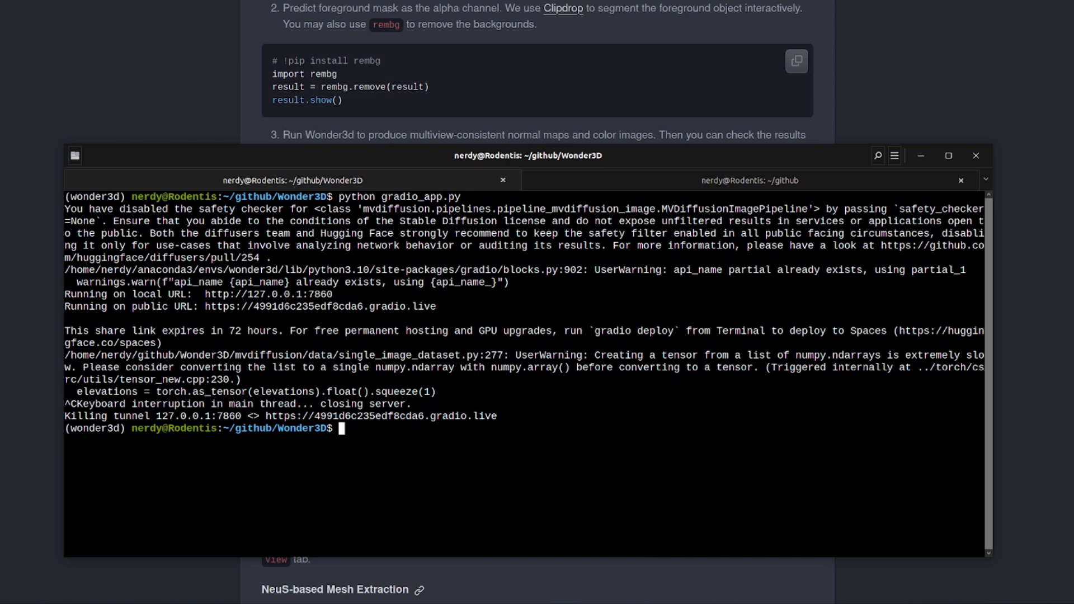
Minimise the terminal and scroll the README to the run_test.sh and Mesh Extraction sections.
click(932, 75)
scroll(634, 312, up, 4)
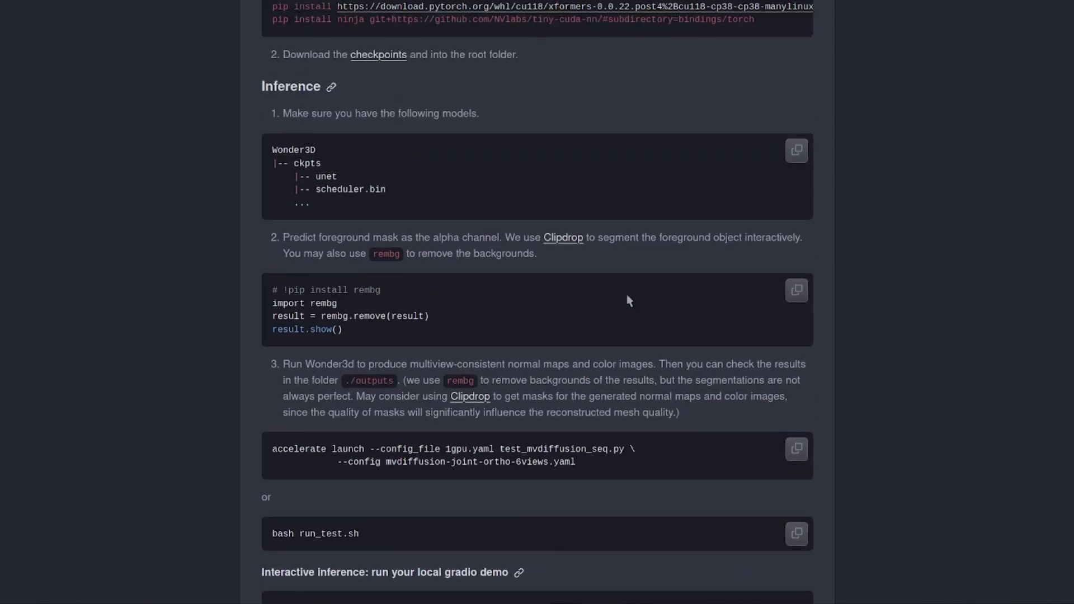
scroll(552, 333, down, 3)
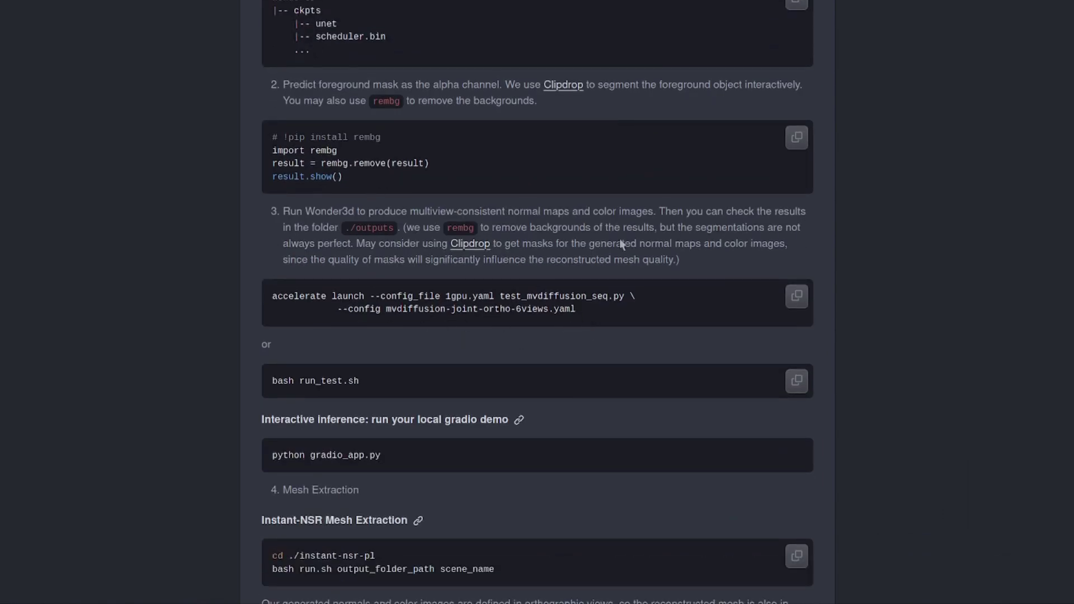
scroll(351, 244, down, 3)
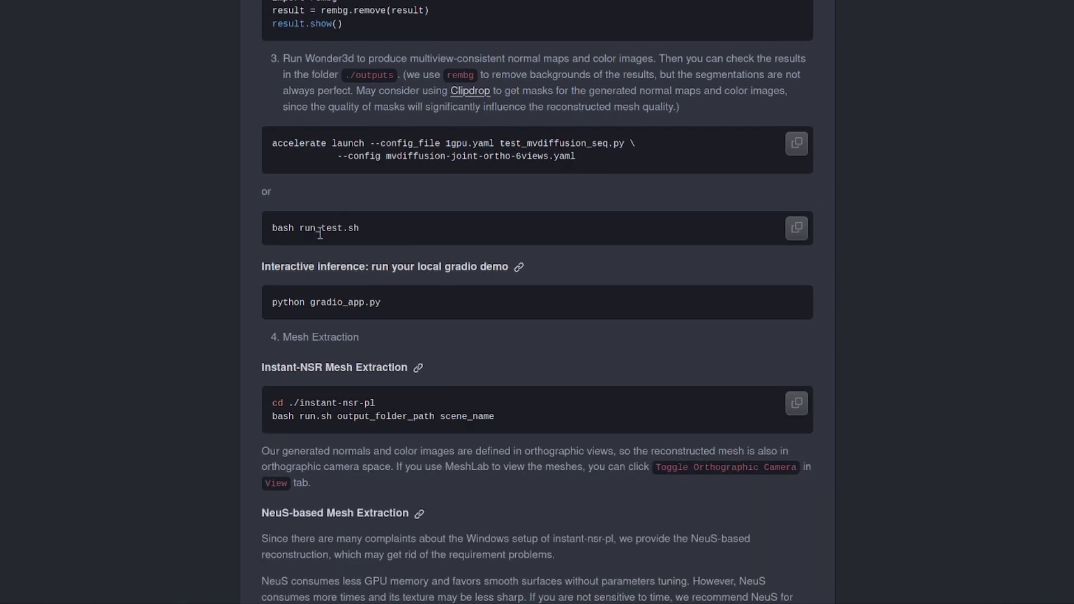
Print run_test.sh, then run bash run_test.sh to process example_images/owl.png.
key(alt+Tab)
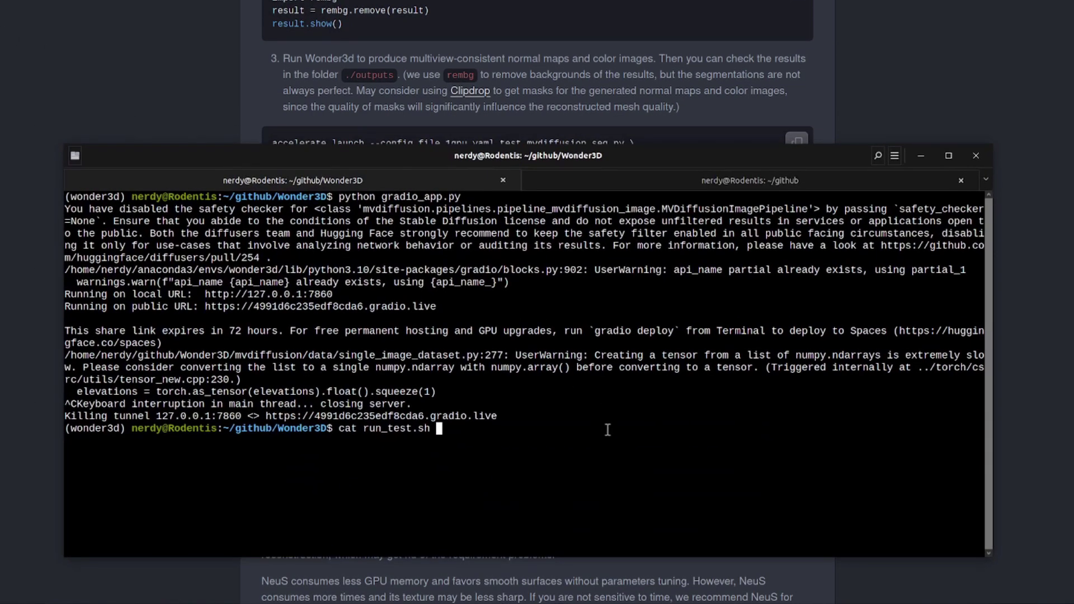
key(Return)
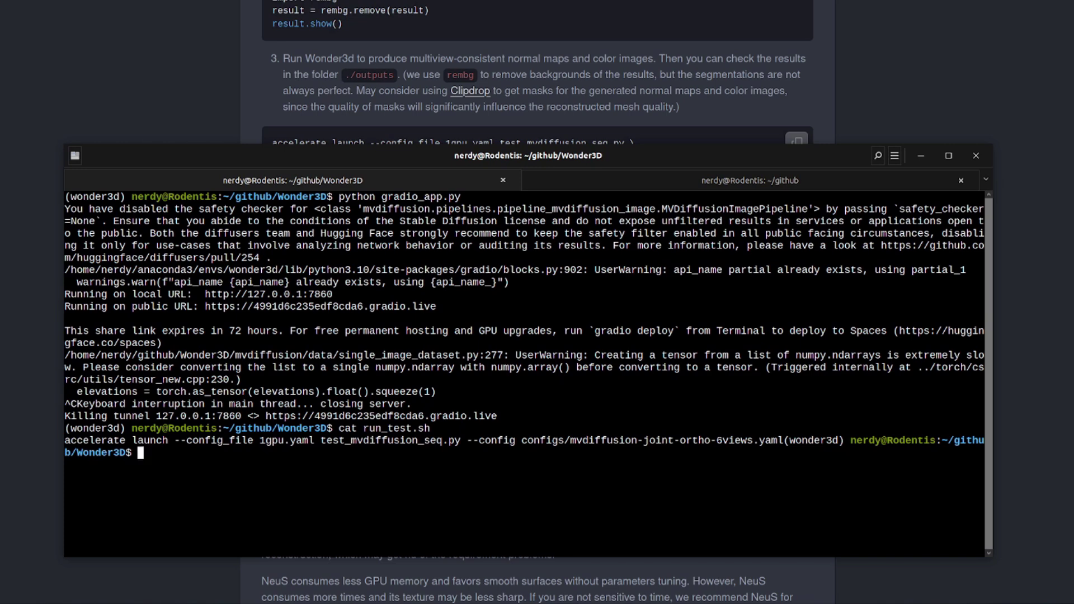
text(bash run_test.sh)
key(Return)
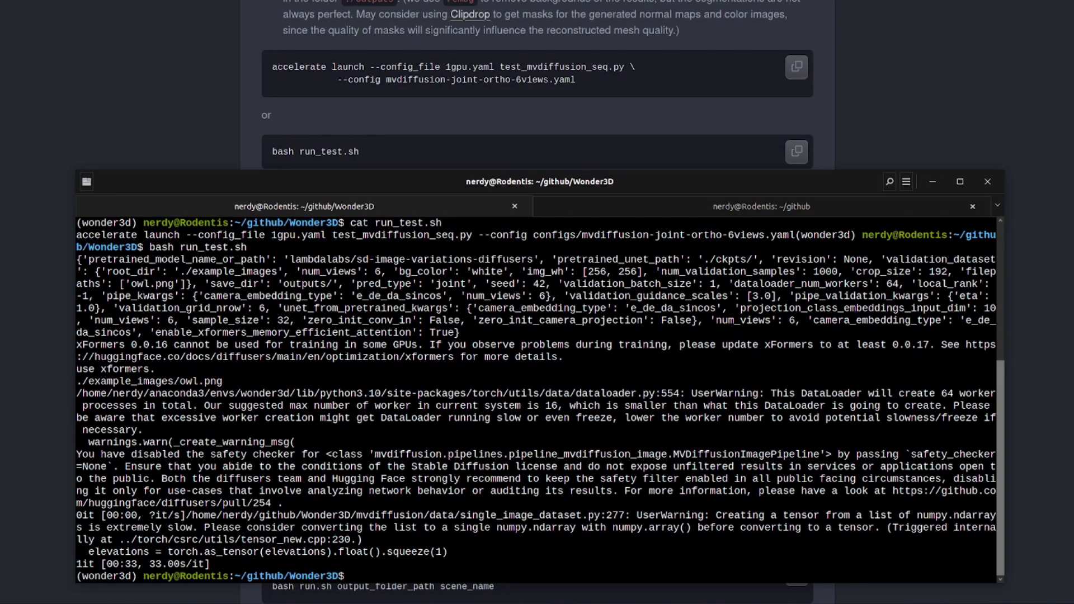
Open the outputs/cropsize-192-cfg3.0/owl results folder in the file manager.
key(super+e)
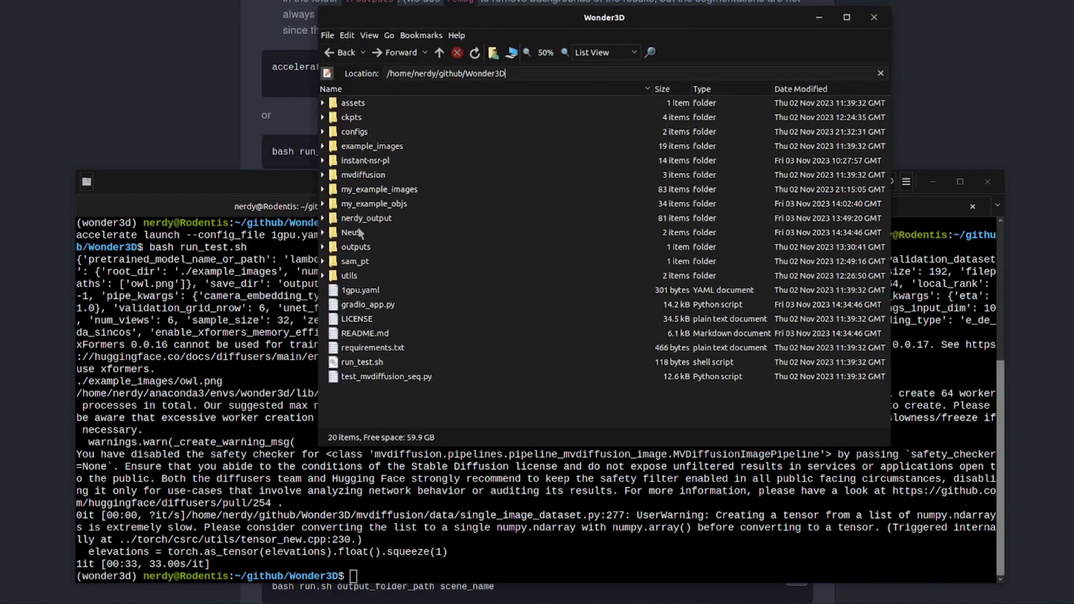
click(322, 247)
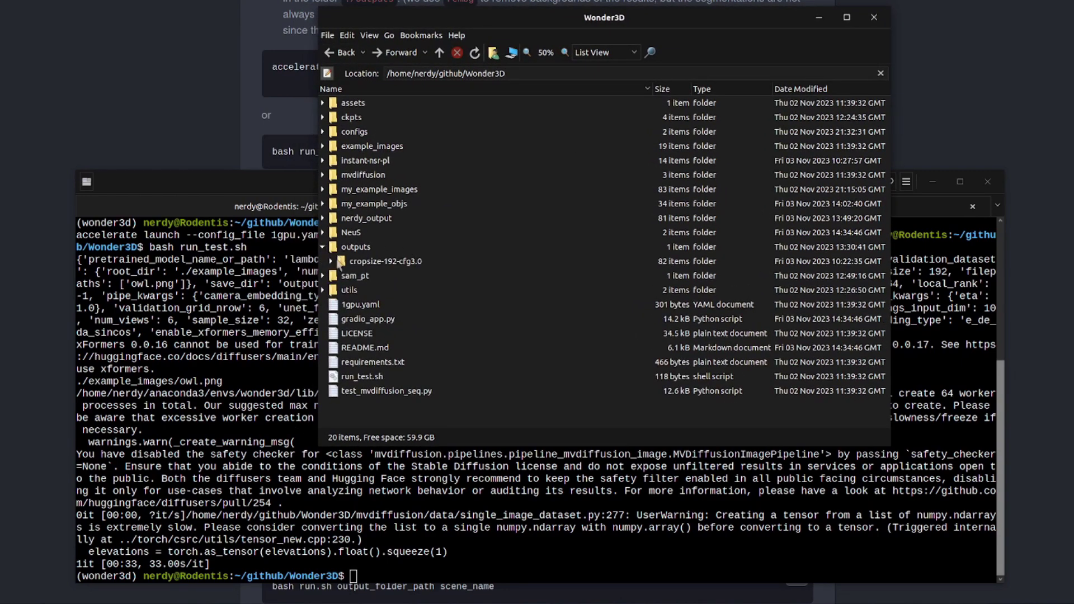
click(332, 262)
scroll(400, 305, down, 5)
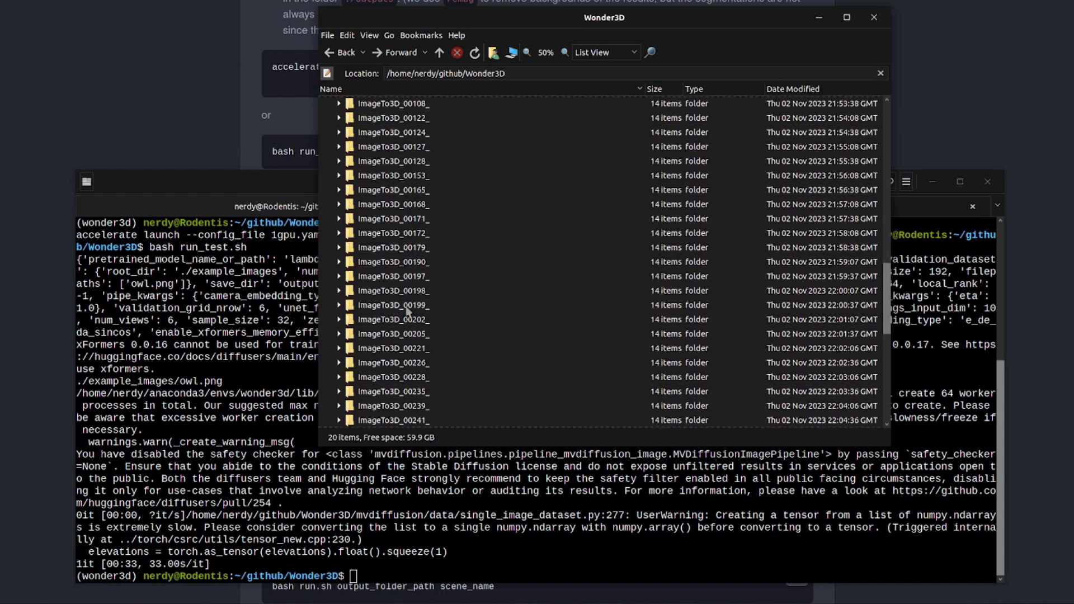
scroll(406, 311, down, 8)
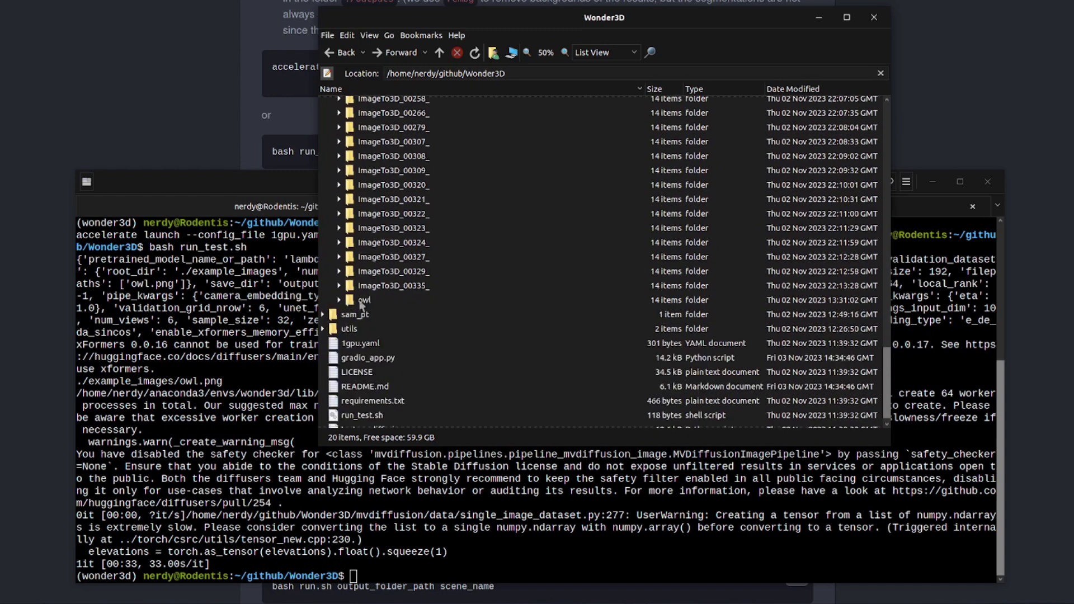
double_click(364, 300)
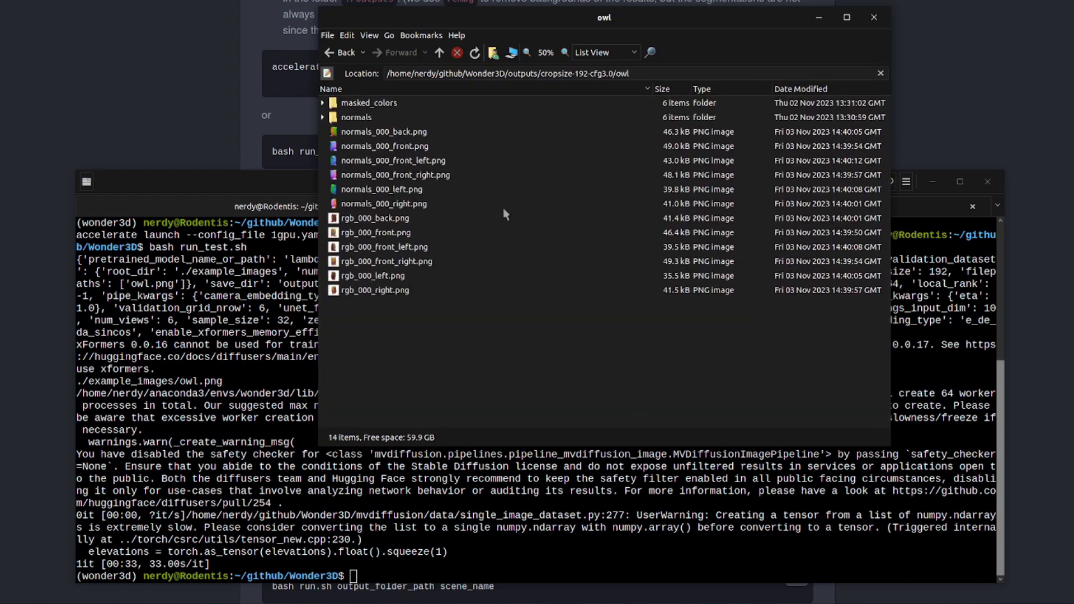
Preview the owl's generated PNGs from rgb_000_back.png onward, then close the viewer.
click(392, 224)
double_click(392, 223)
key(Right)
key(Left)
key(Left)
key(Left)
key(Left)
key(Left)
key(Left)
key(Right)
key(Right)
key(Right)
key(Right)
click(774, 198)
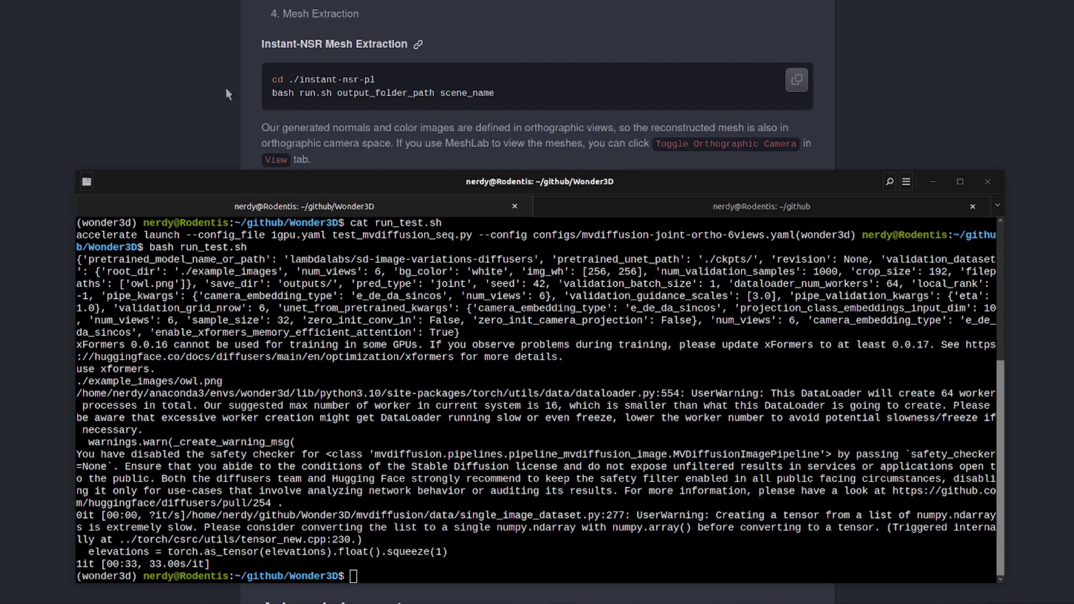
Paste and run cd ./instant-nsr-pl in the terminal.
right_click(489, 352)
click(510, 385)
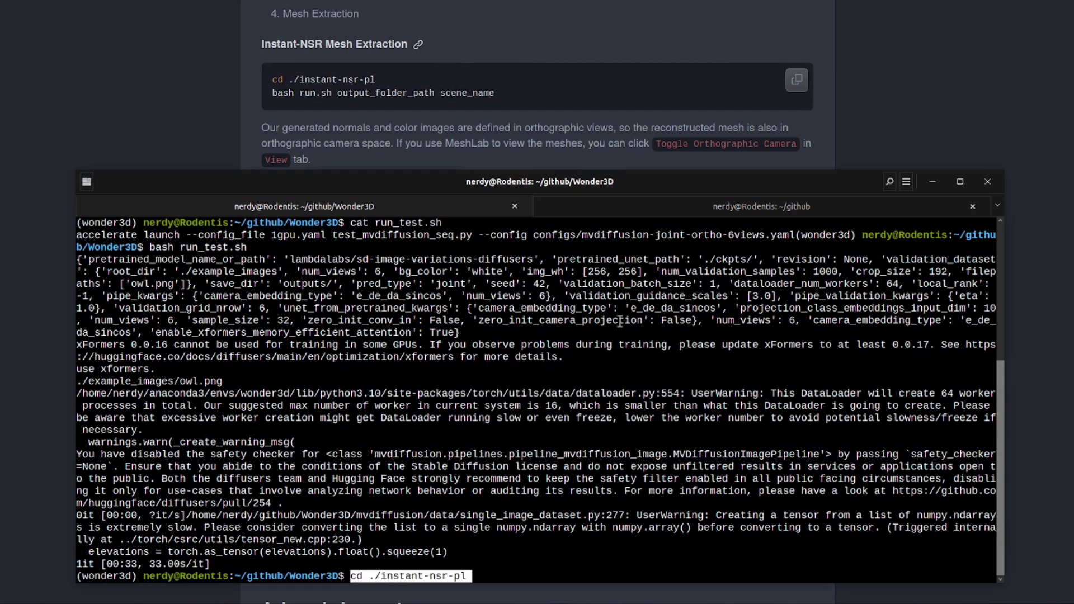
key(Return)
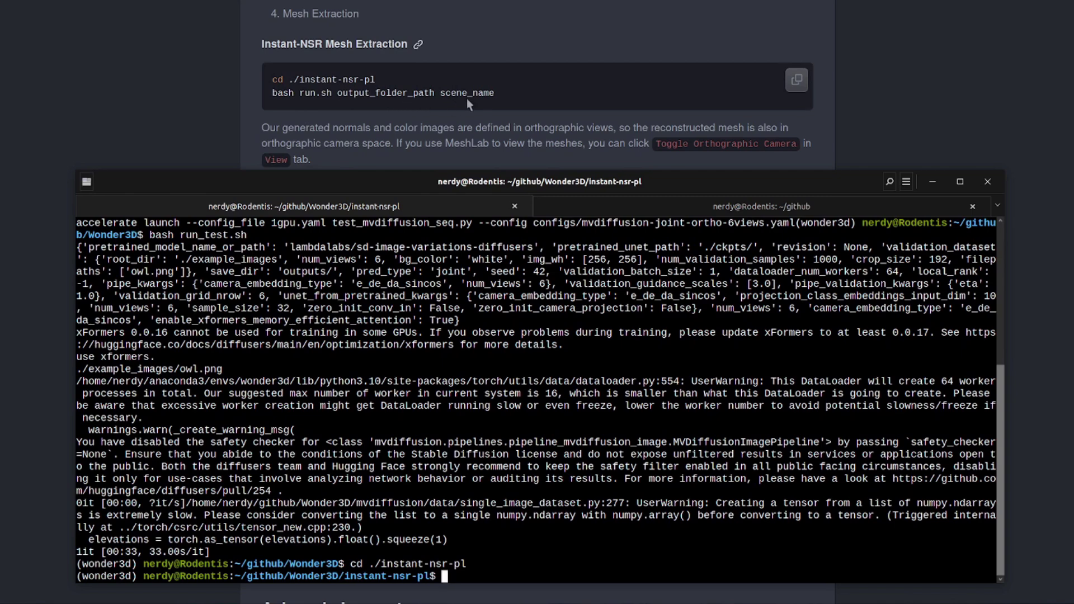
Browse outputs > cropsize-192-cfg3.0 in the file manager, then collapse the outputs folder.
key(super+e)
click(336, 249)
click(323, 248)
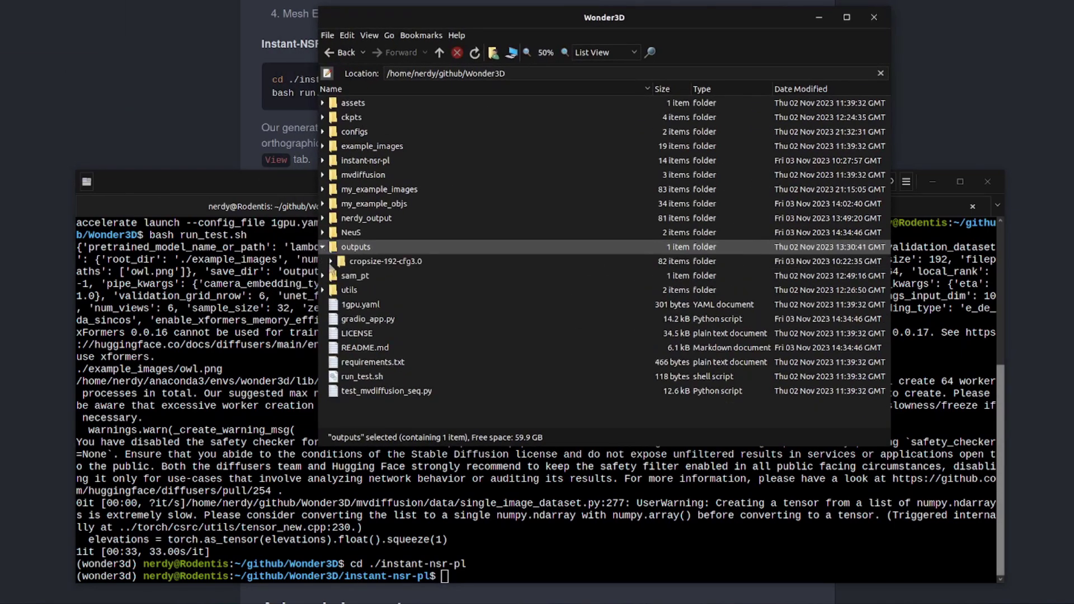
click(330, 262)
click(386, 262)
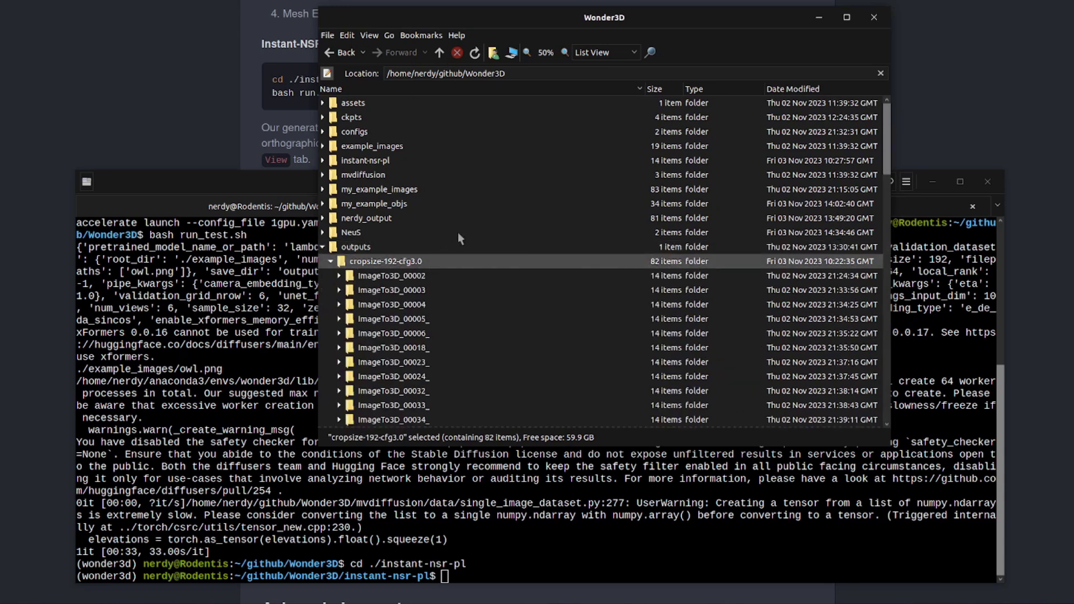
scroll(436, 324, down, 20)
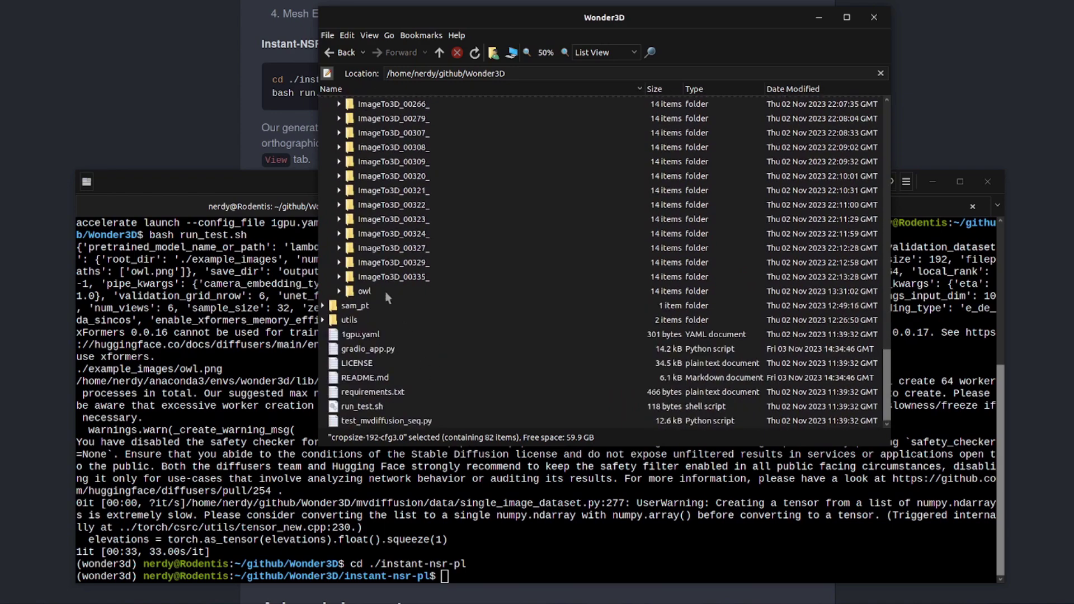
scroll(571, 237, up, 20)
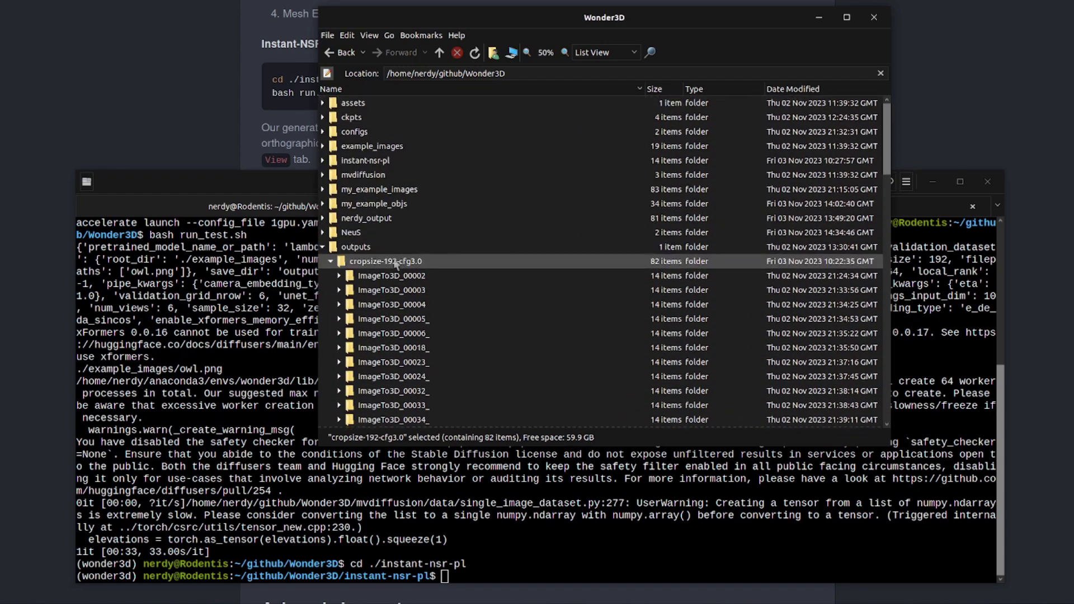
click(322, 246)
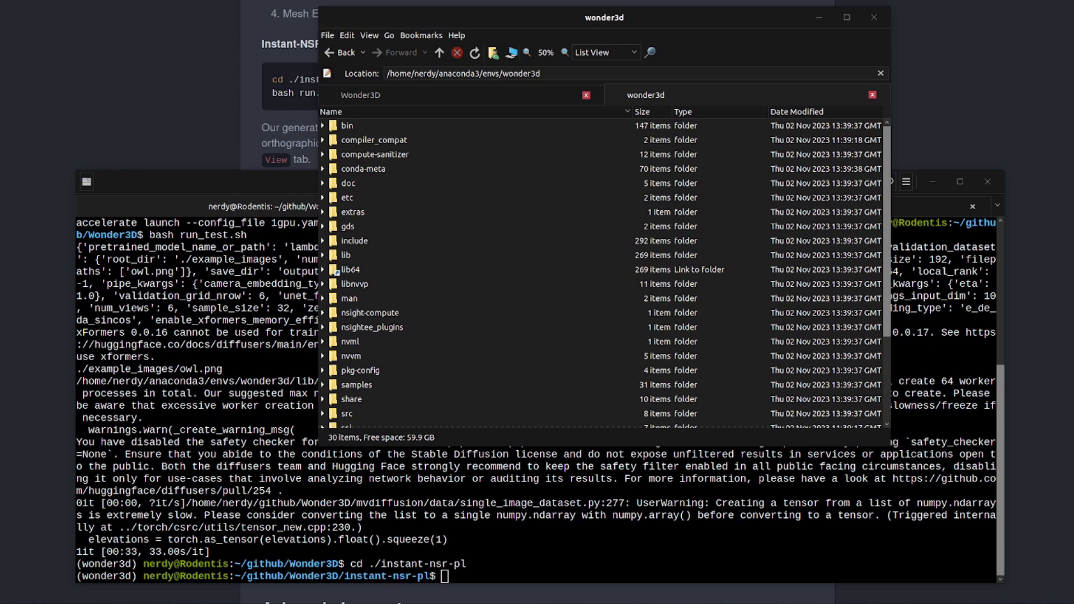
Set LIBRARY_PATH in the terminal to the wonder3d environment's lib folder.
click(341, 256)
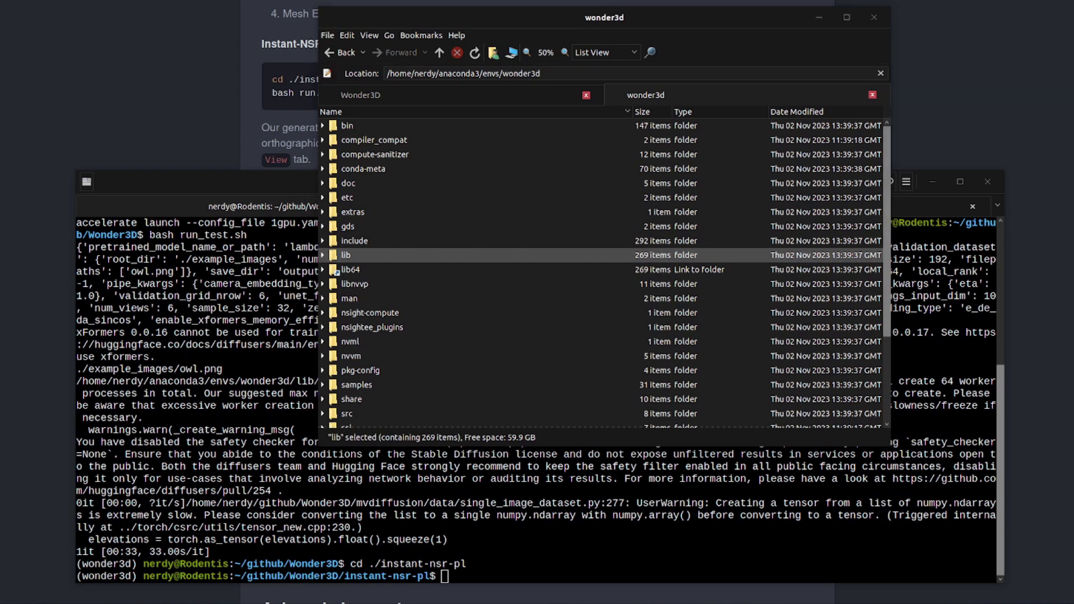
key(alt+Tab)
text(export LIBRARY_PATH="/home/nerdy/anaconda3/envs/wonder3d/lib")
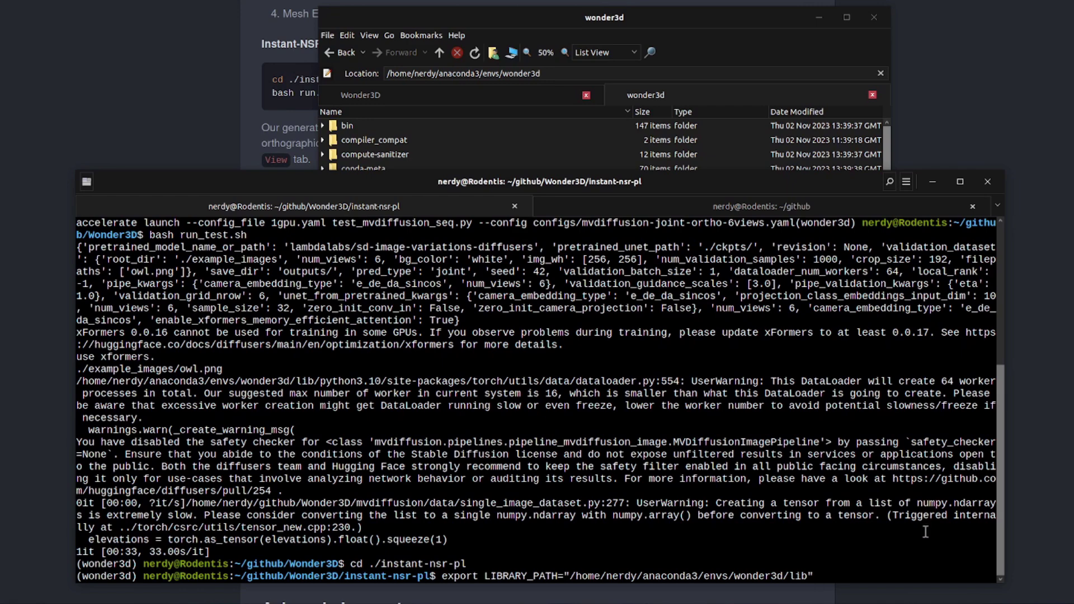
key(Return)
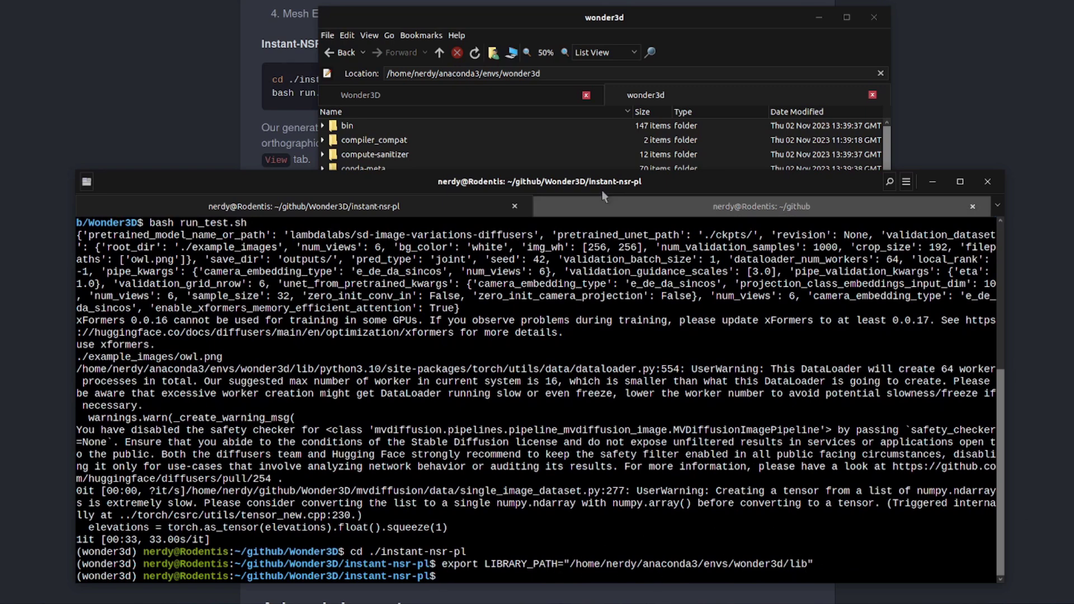
Inspect the environment's lib64 and lib folders, returning to the wonder3d folder each time.
key(alt+Tab)
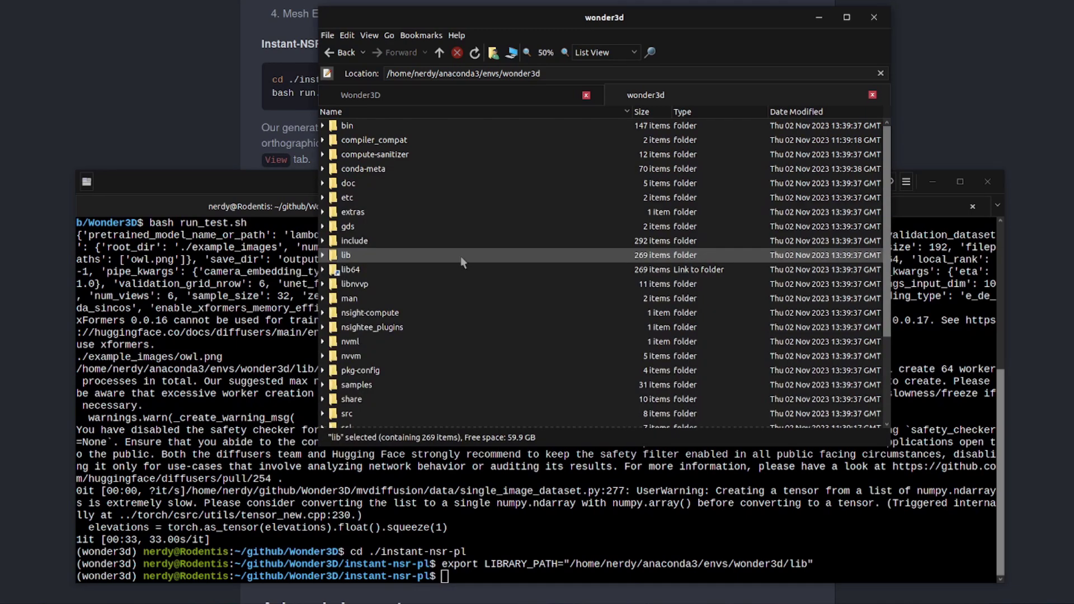
right_click(461, 258)
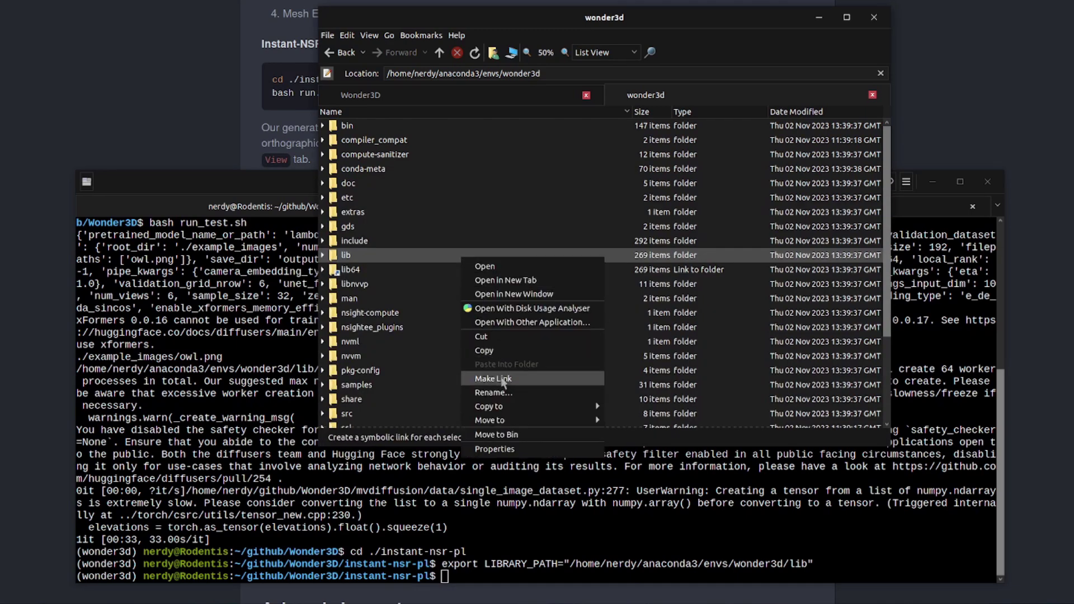
click(351, 271)
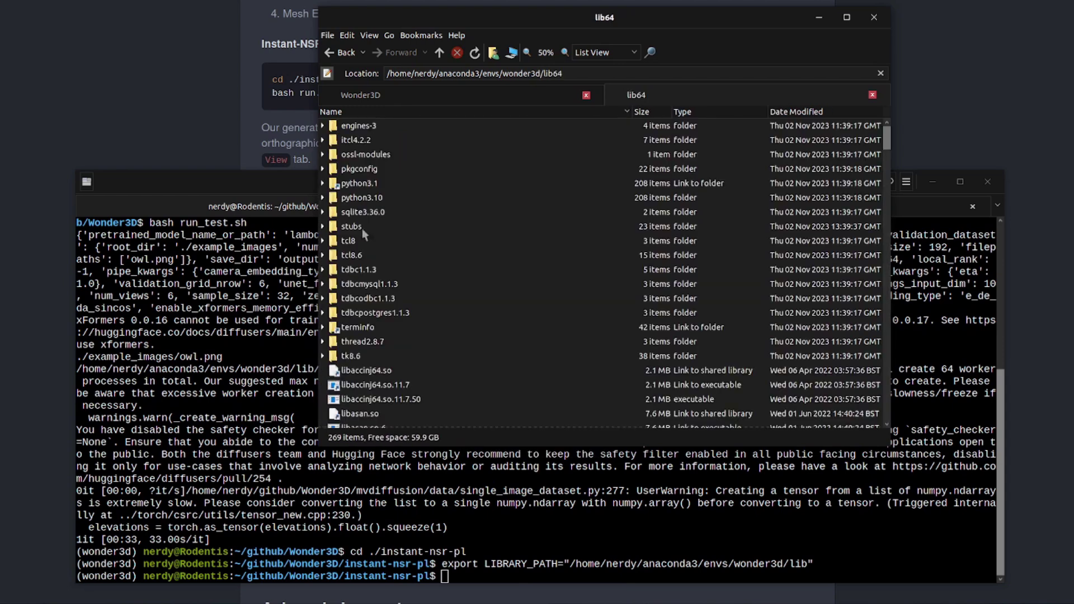
click(342, 53)
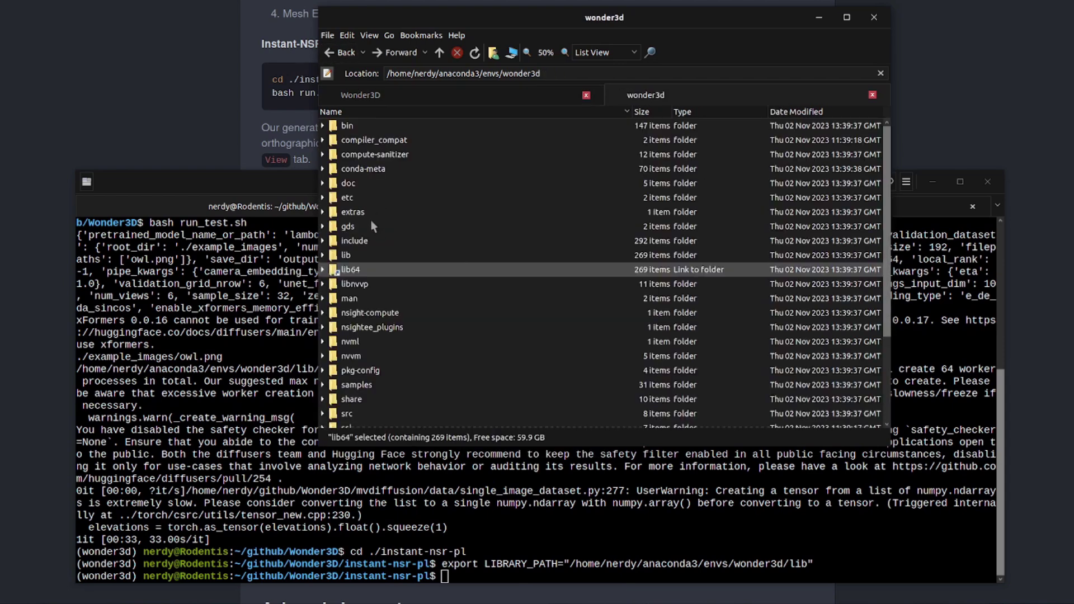
double_click(346, 255)
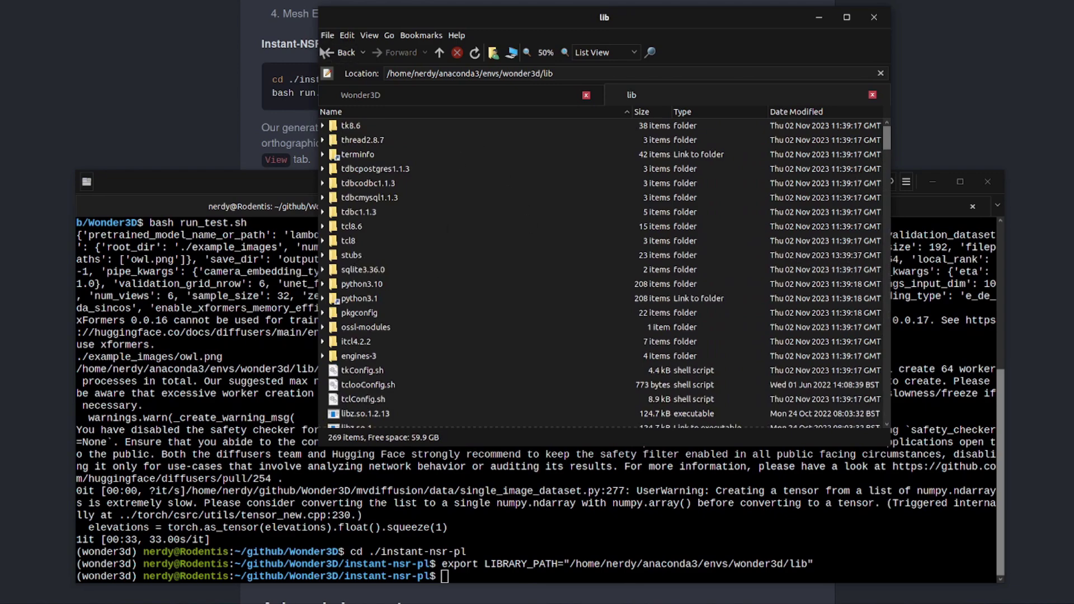
click(342, 52)
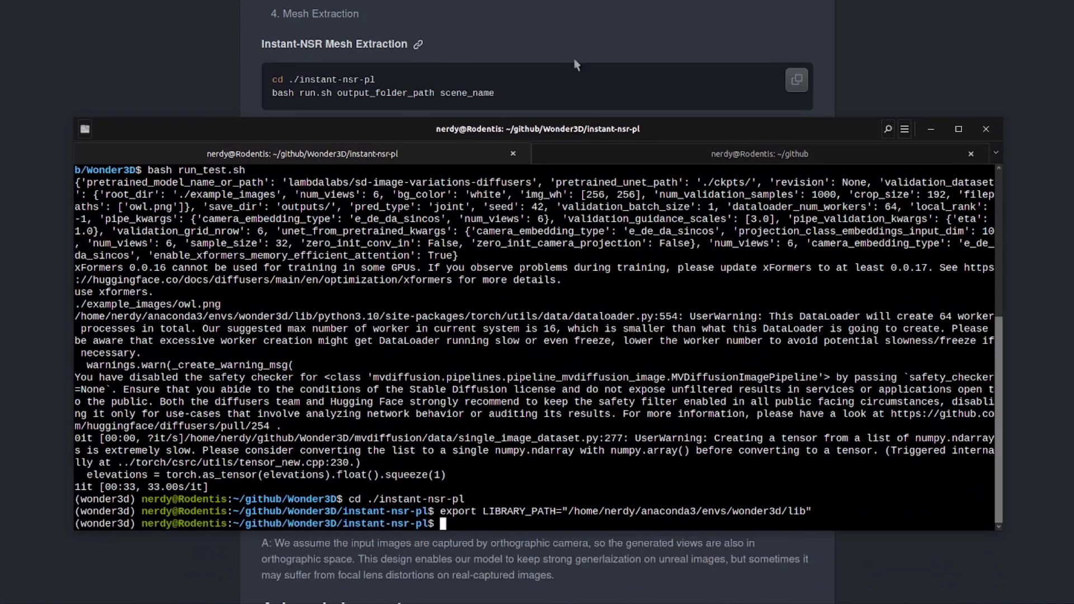
Run bash run.sh ../outputs/cropsize-192-cfg3.0/ owl to completion, then print run.sh with cat.
right_click(480, 267)
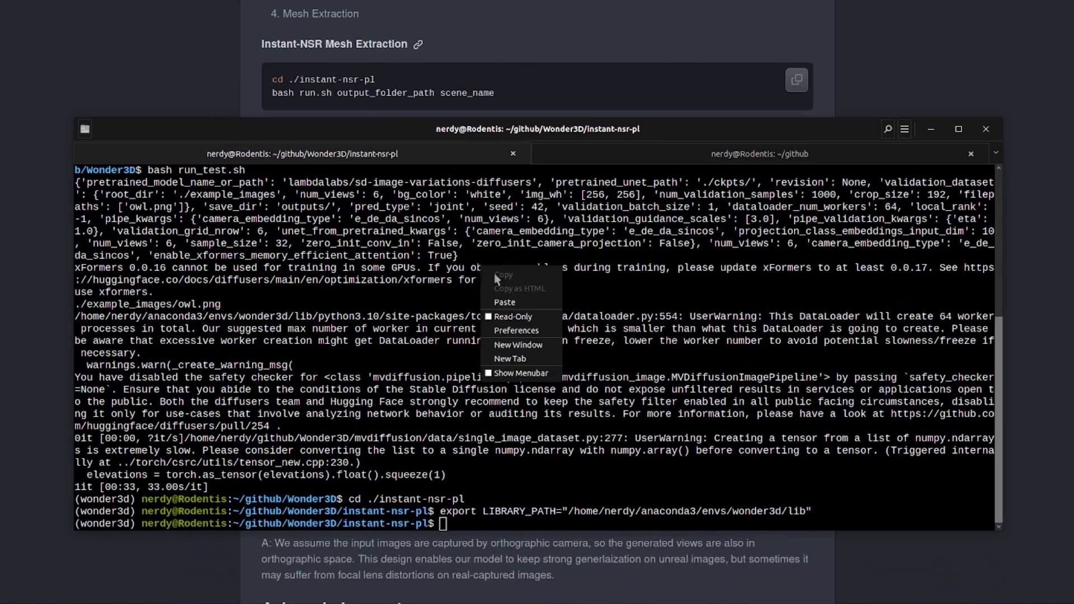
click(514, 305)
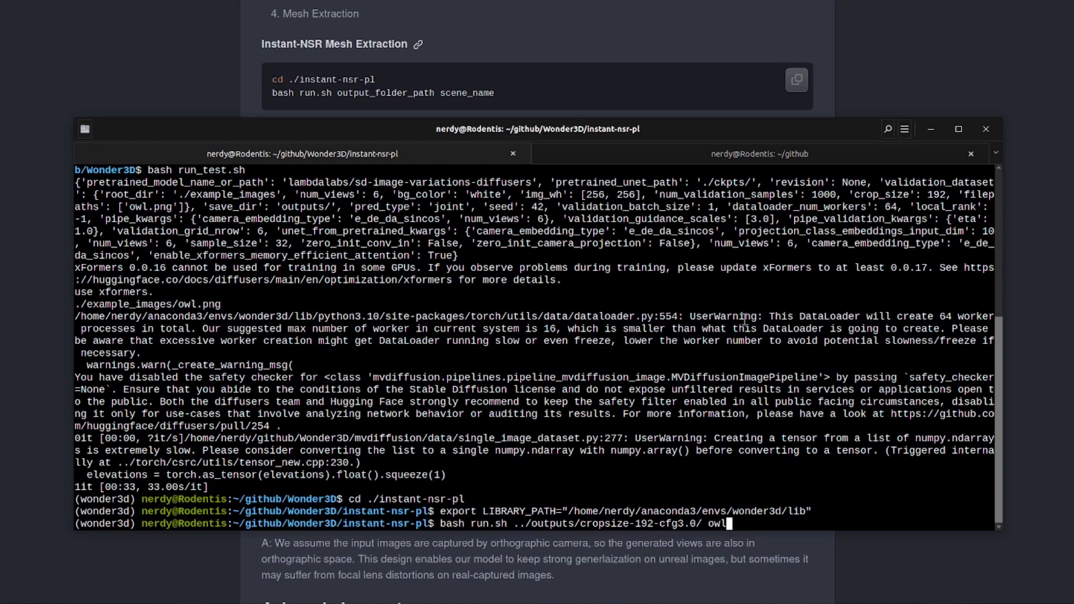
key(Return)
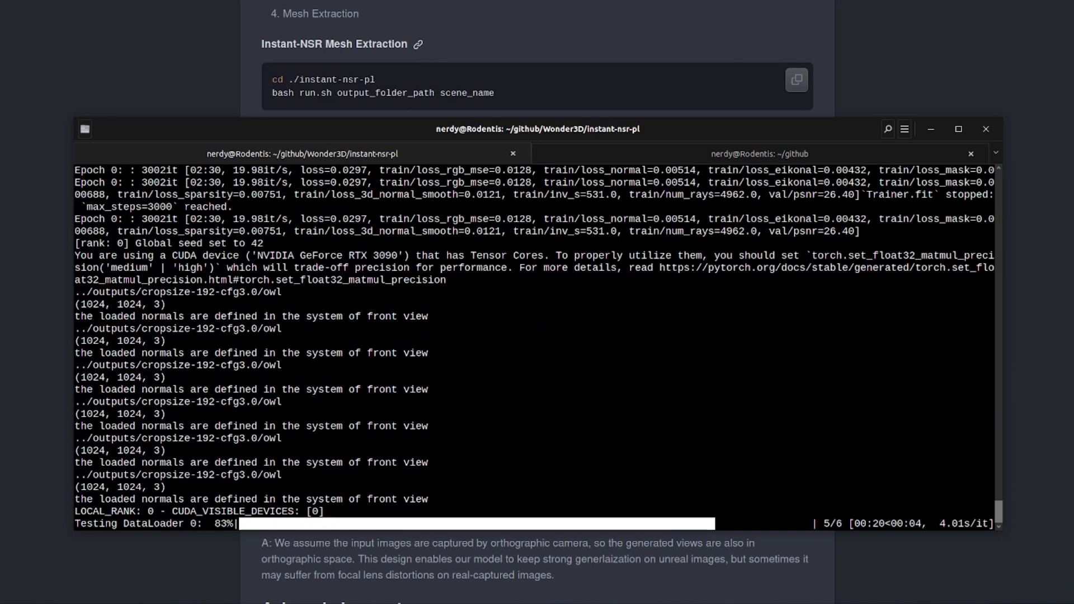
text(cat run.sh)
key(Return)
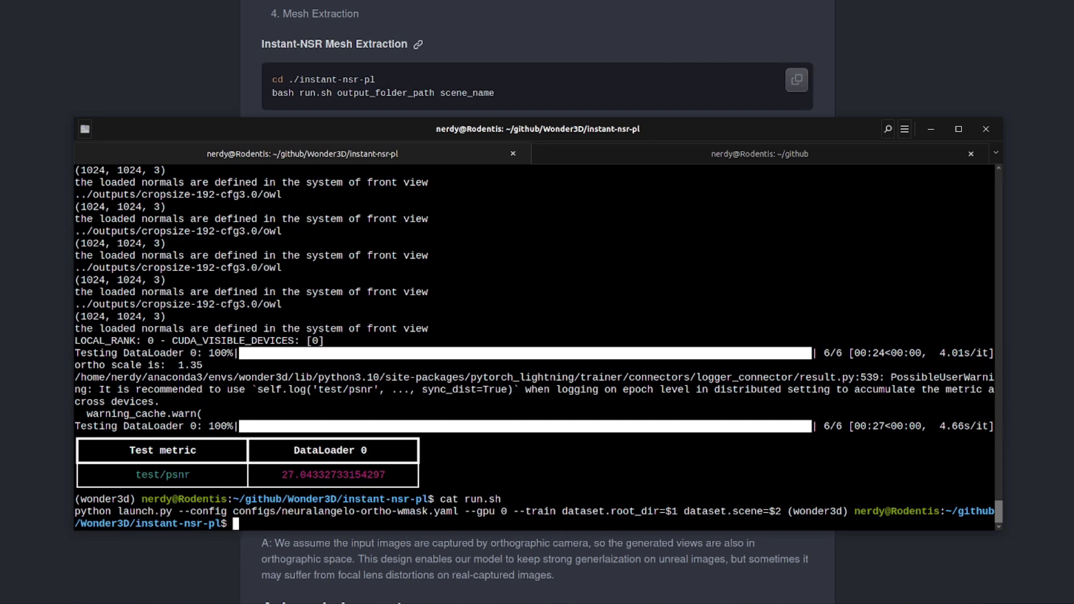
key(alt+Tab)
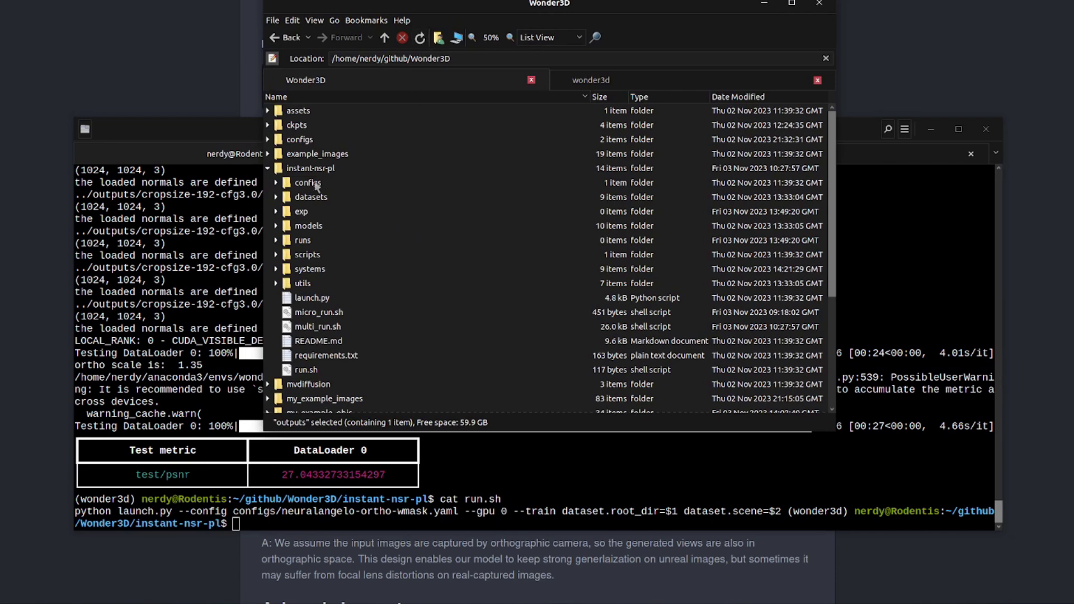
click(276, 240)
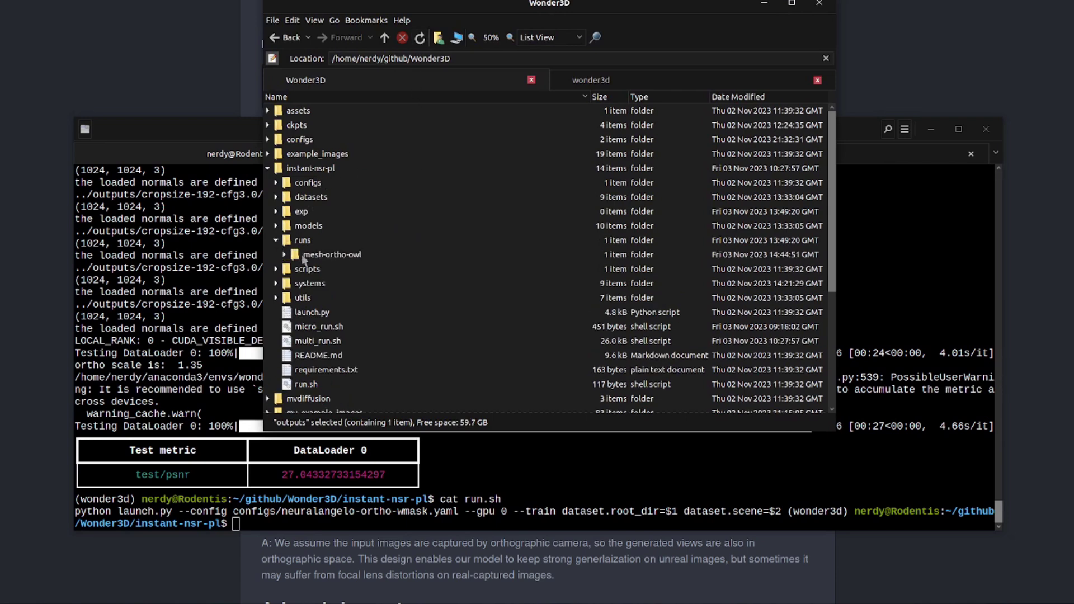
click(275, 211)
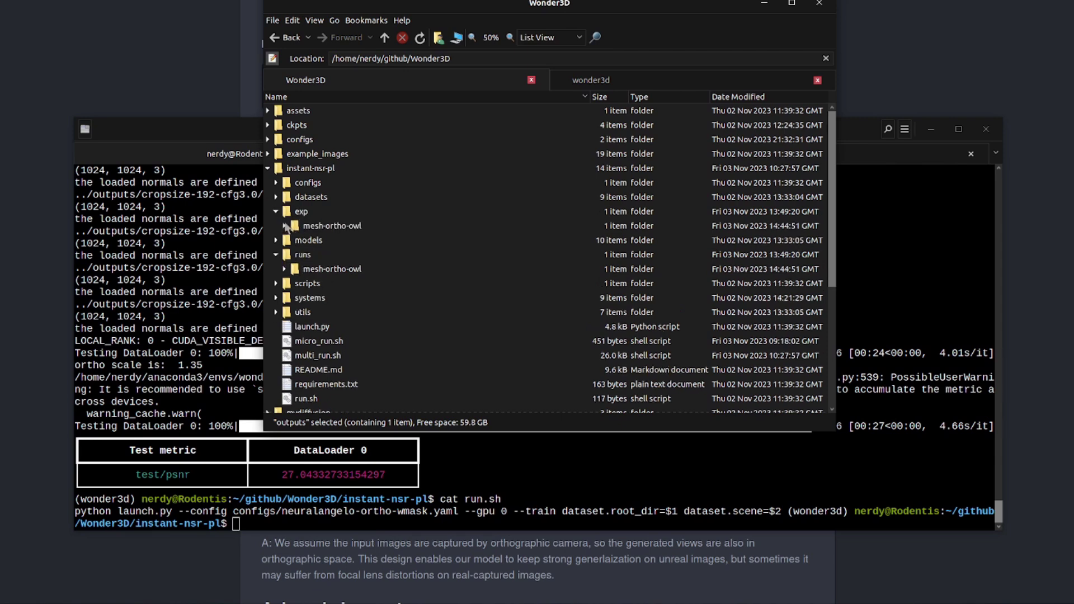
click(284, 226)
click(292, 240)
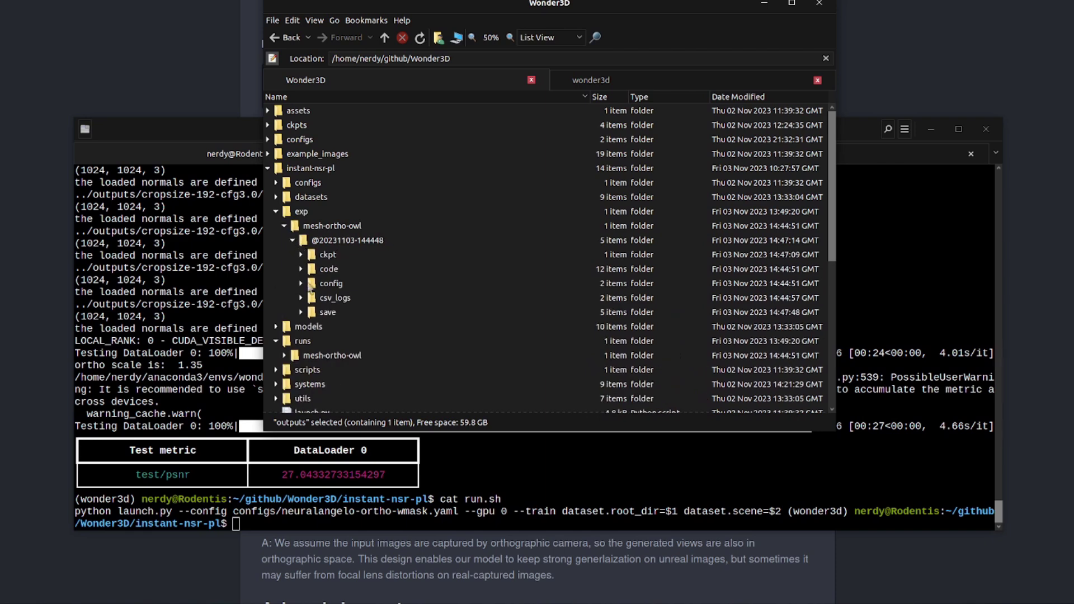
click(301, 312)
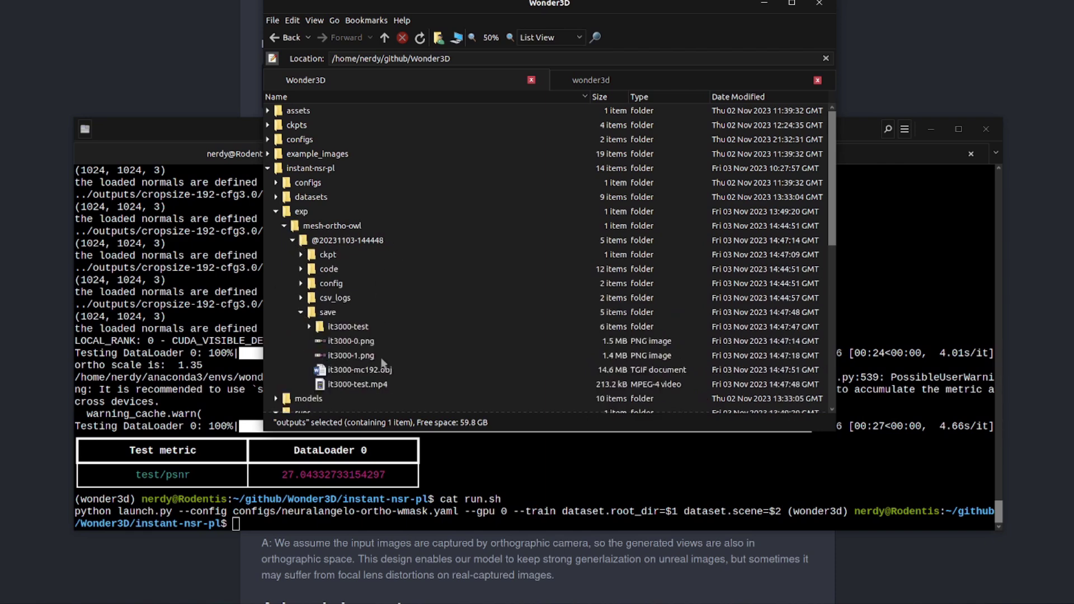
click(367, 374)
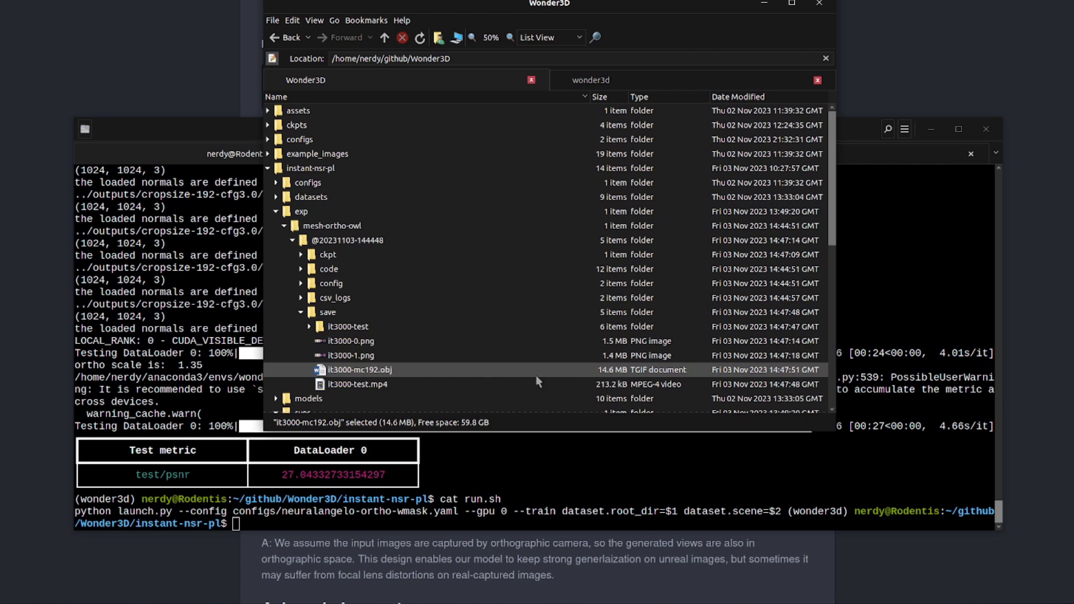
Load it3000-mc192.obj into MeshLab and check the View menu for orthographic camera options.
drag(327, 370, 890, 235)
click(886, 15)
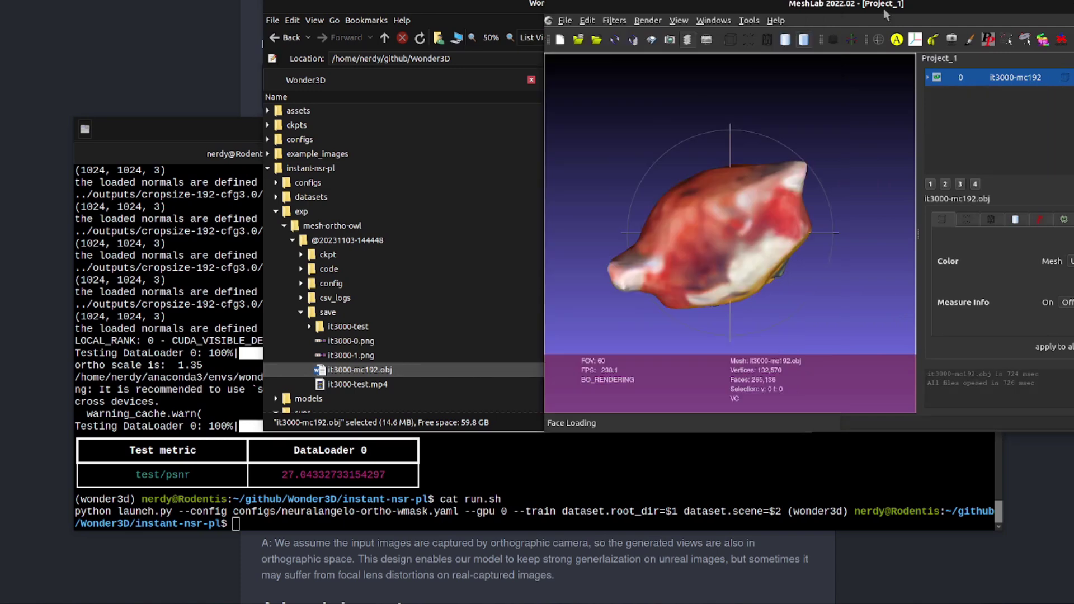
click(679, 20)
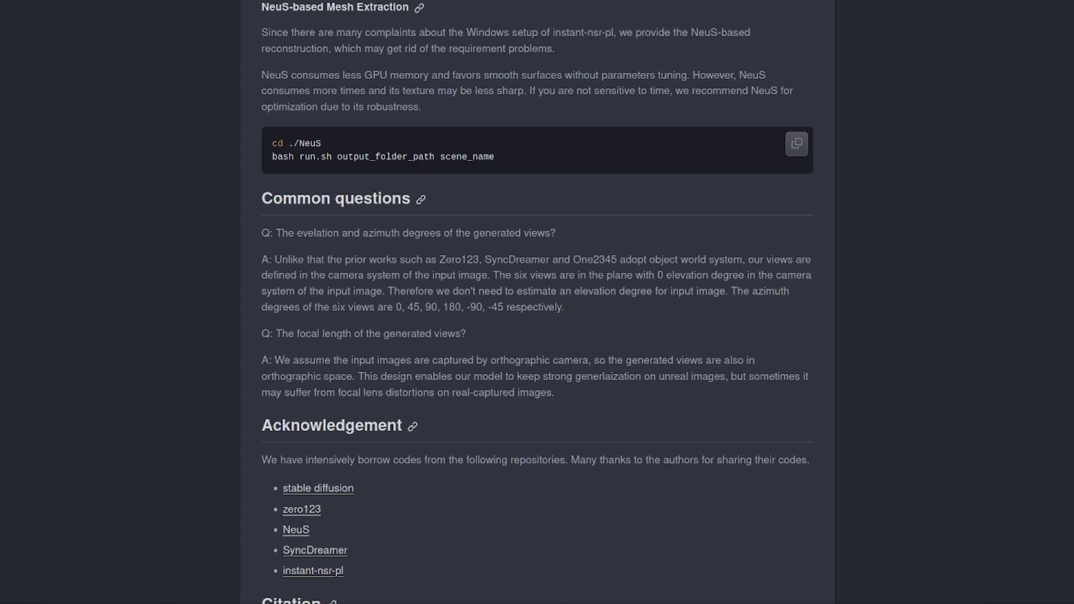
Move into the NeuS folder and print its run.sh script.
key(alt+Tab)
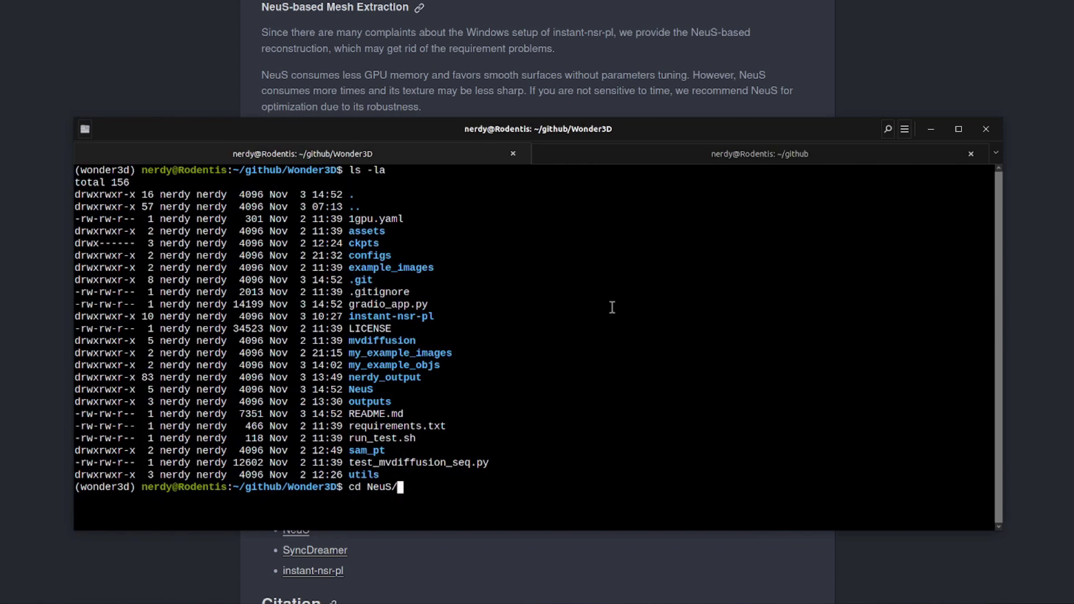
key(Return)
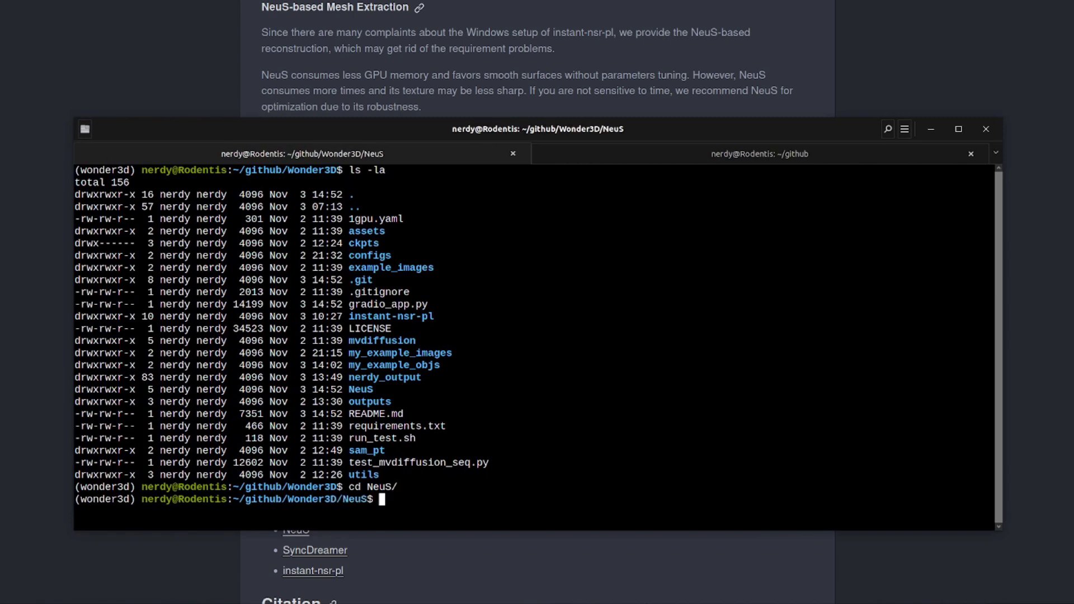
text(cat run.sh)
key(Return)
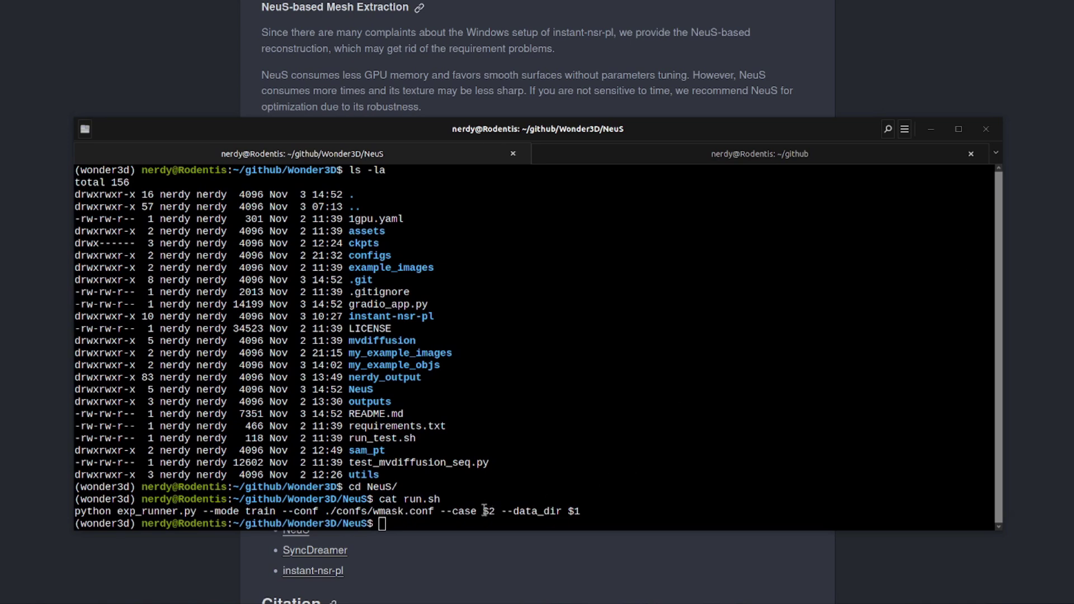
Run bash run.sh ../outputs/cropsize-192-cfg3.0/ owl to start NeuS training.
right_click(569, 301)
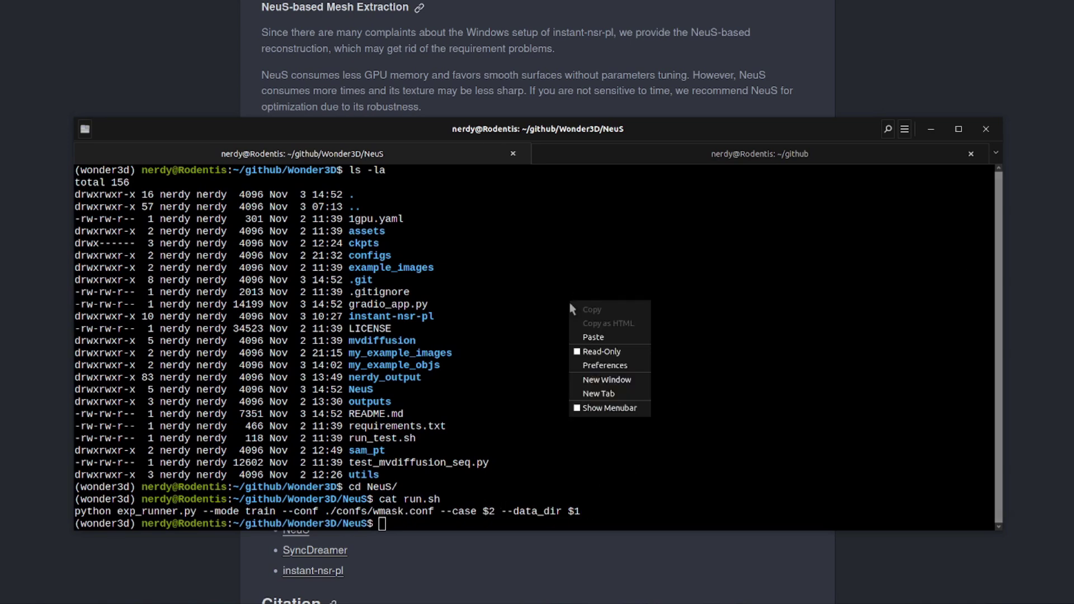
click(594, 339)
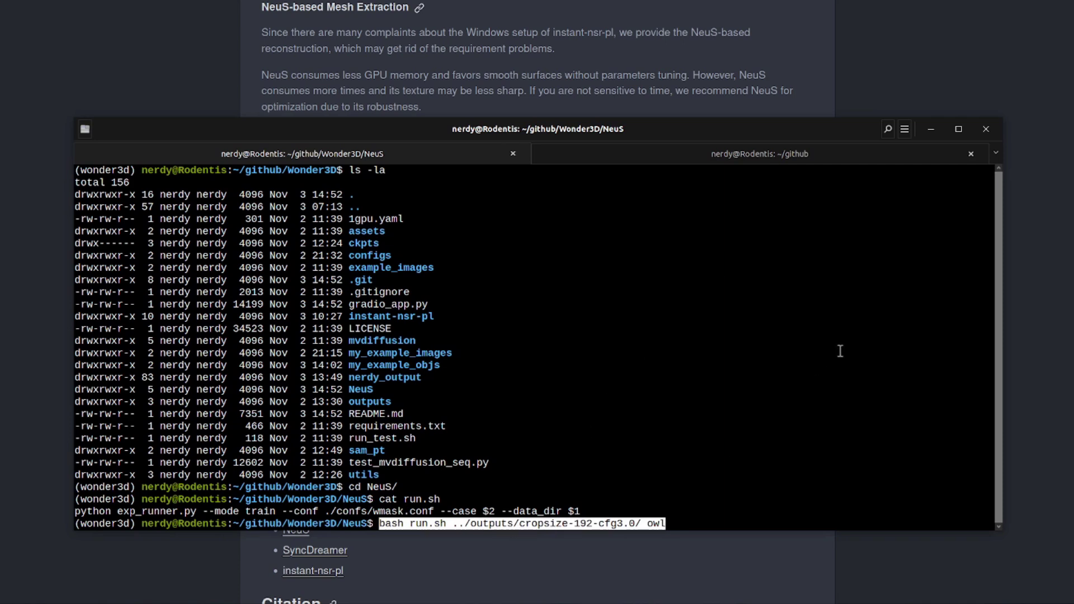
key(Right)
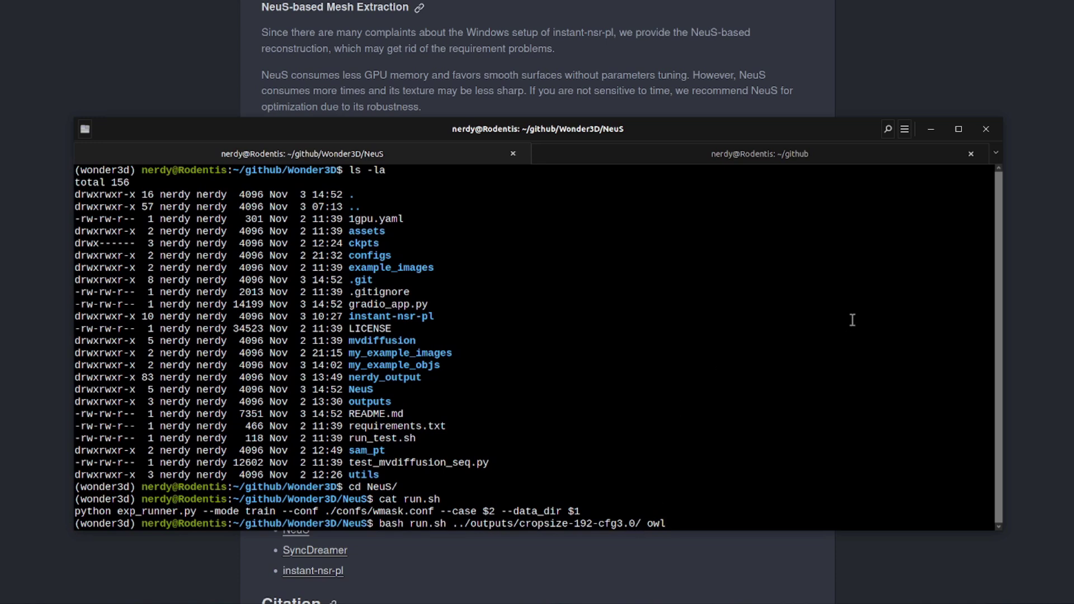
key(Return)
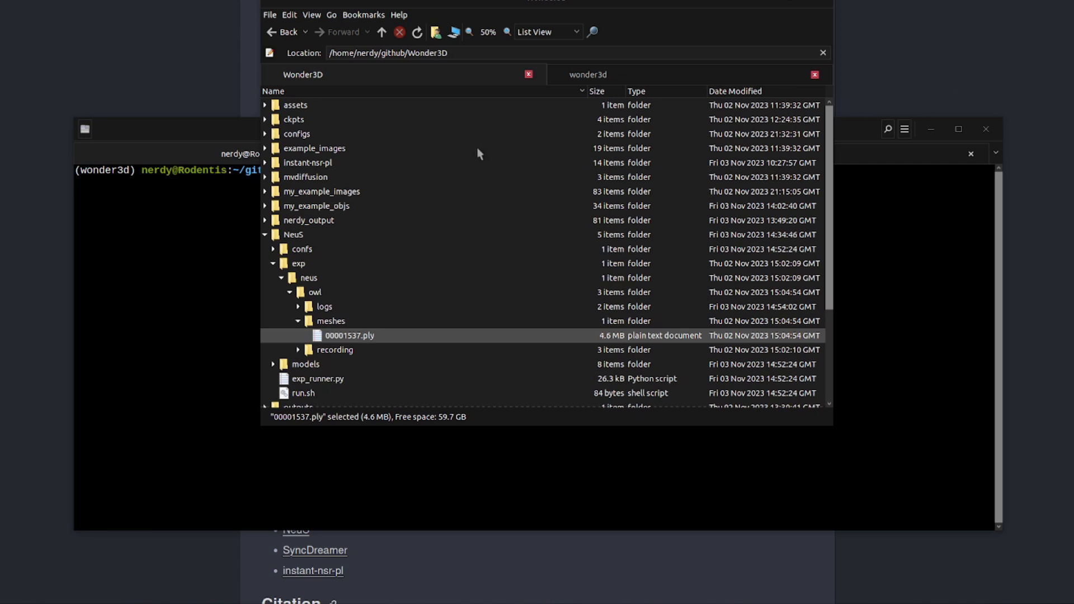
Open configs/mvdiffusion-joint-ortho-6views.yaml and highlight root_dir './example_images' and filepath 'owl.png'.
click(265, 134)
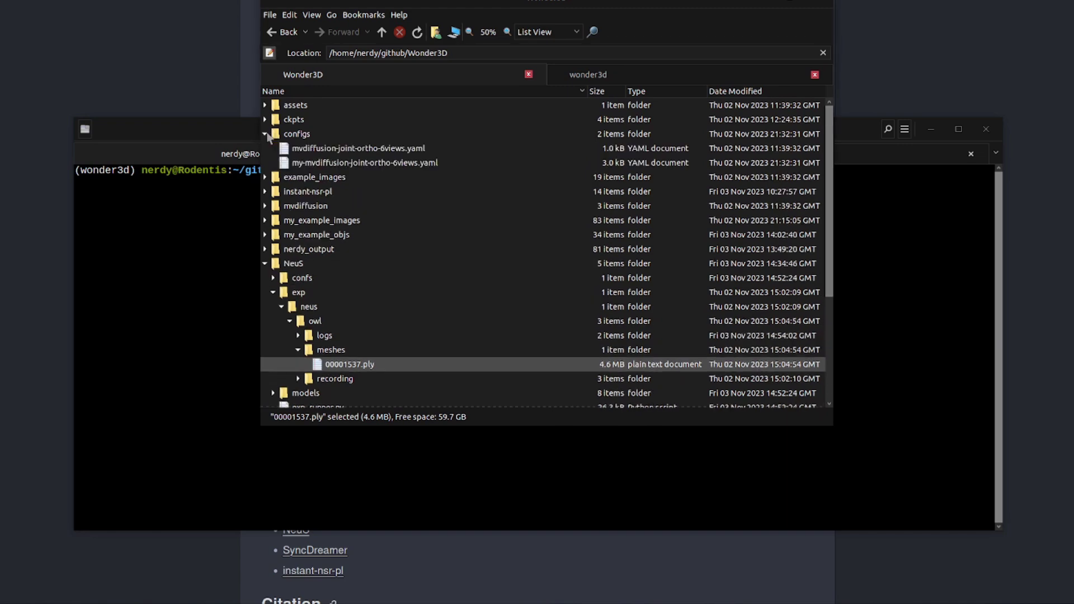
click(299, 137)
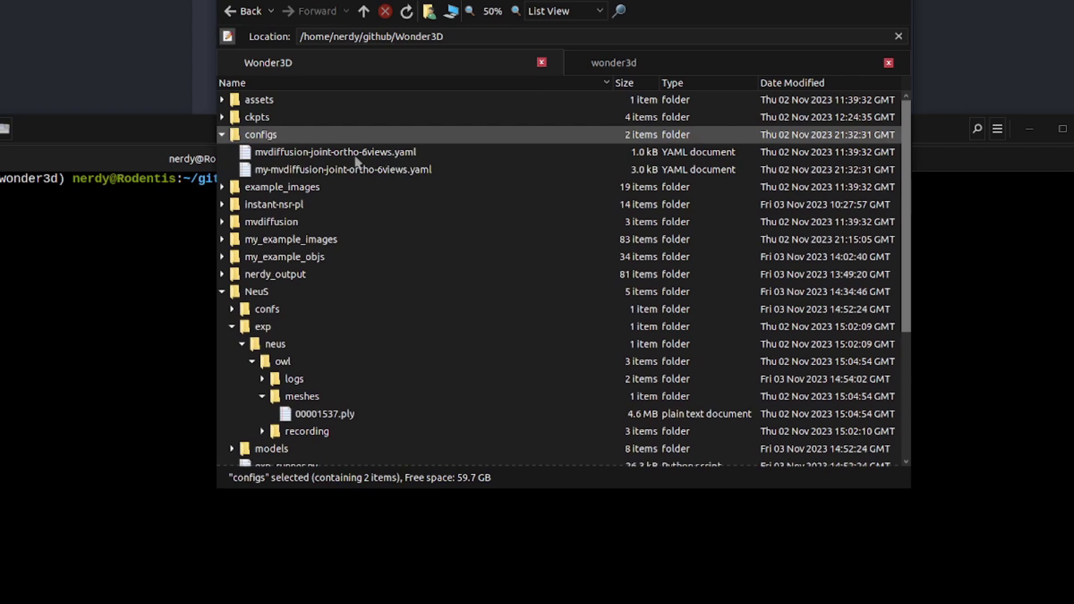
click(373, 150)
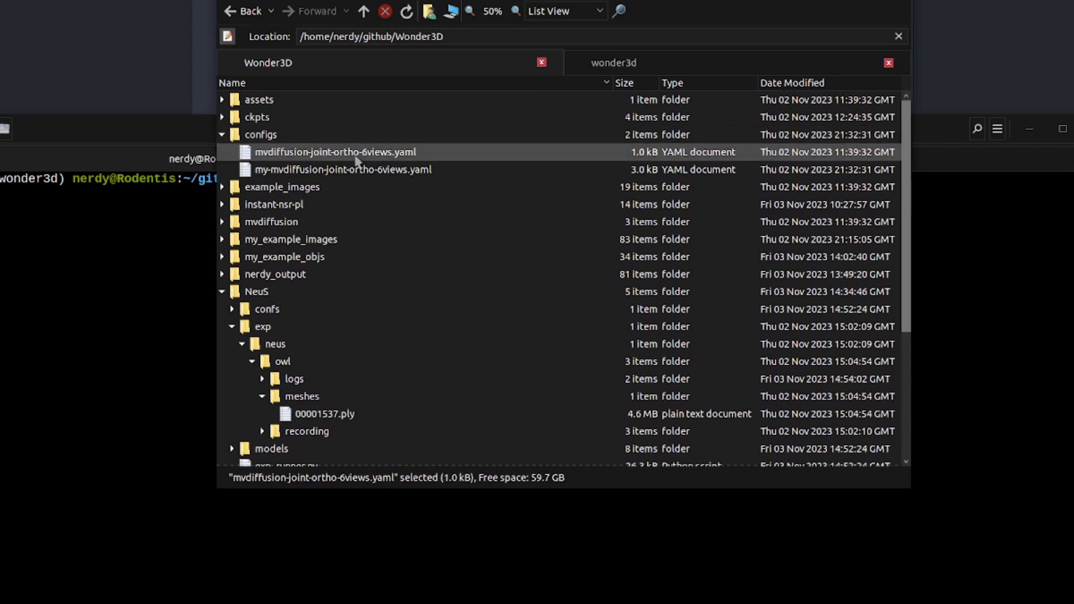
click(366, 173)
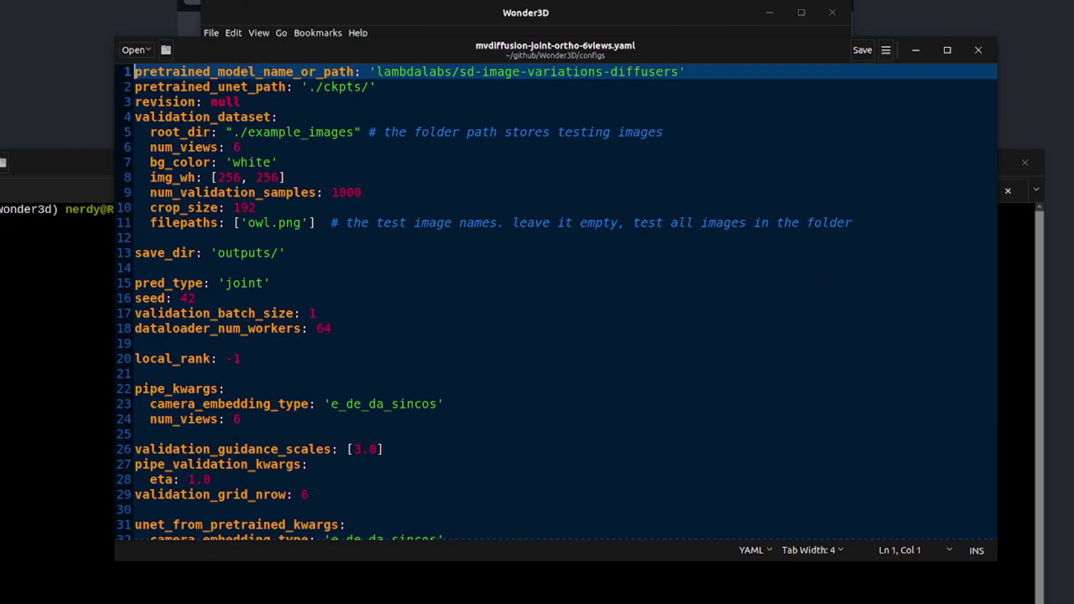
double_click(277, 132)
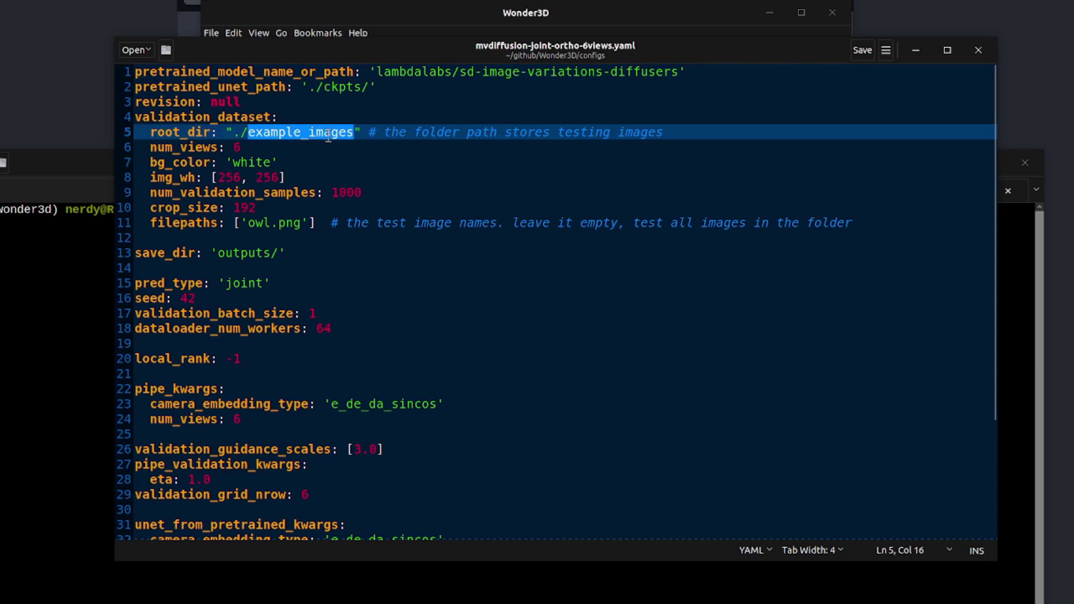
double_click(261, 223)
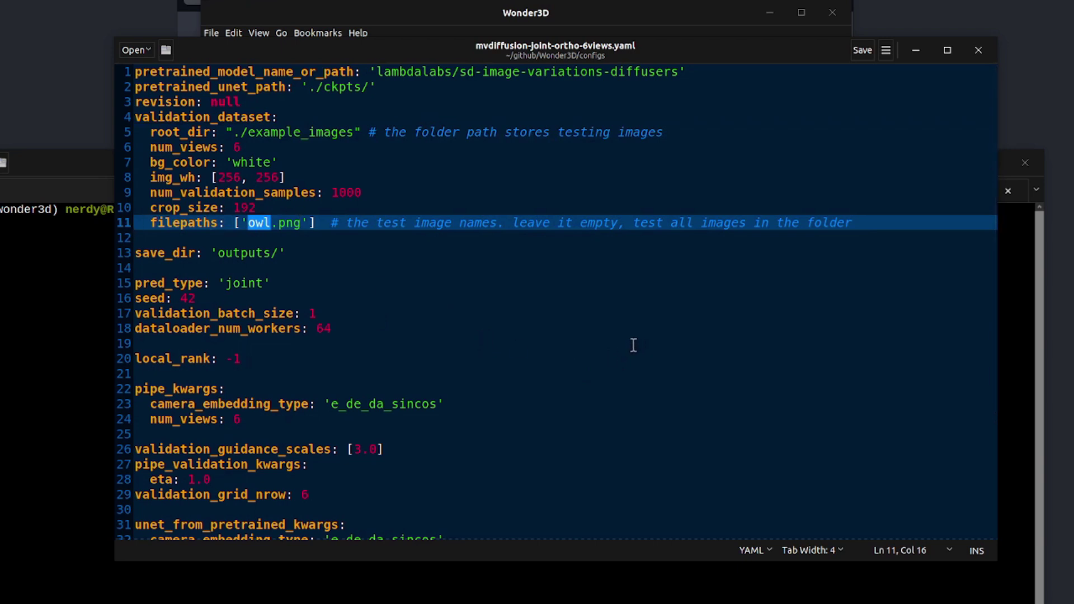
Browse the example_images PNGs duola.png, cat_head.png and chili.png against the config's filepaths line.
click(592, 14)
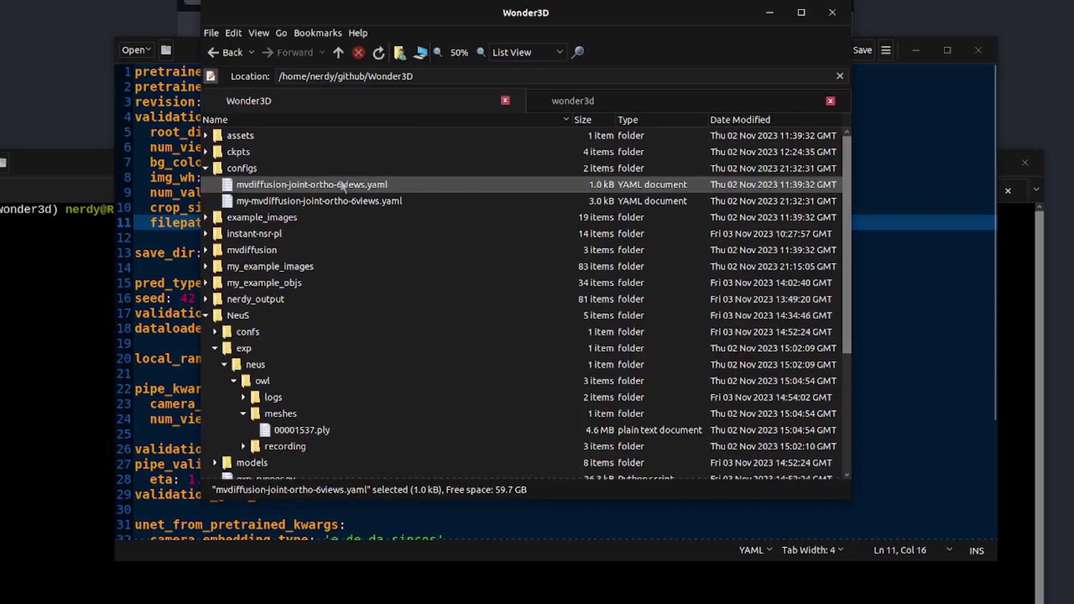
click(206, 218)
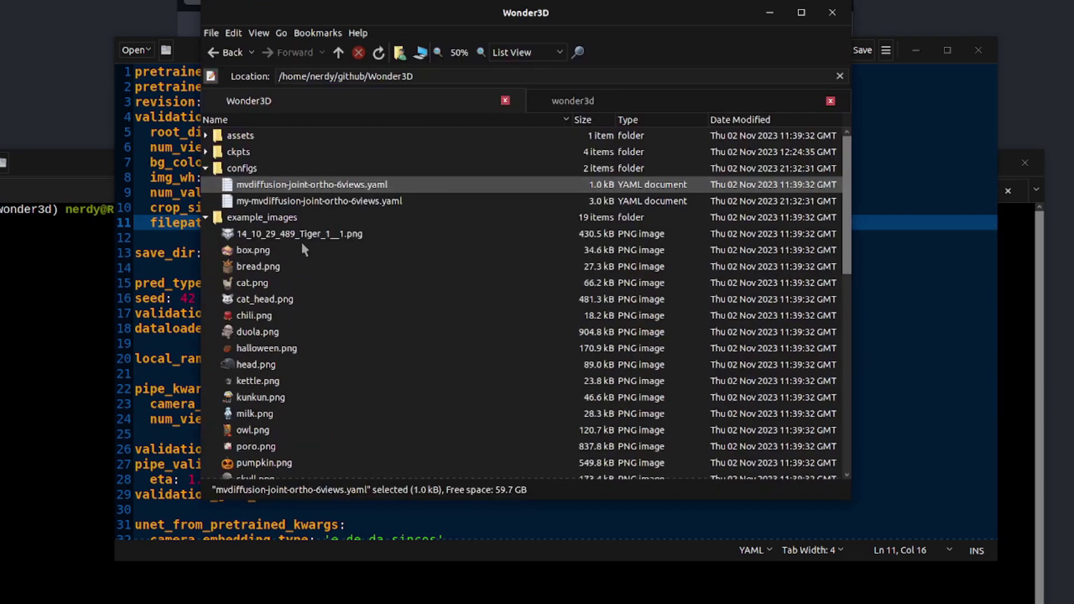
click(252, 332)
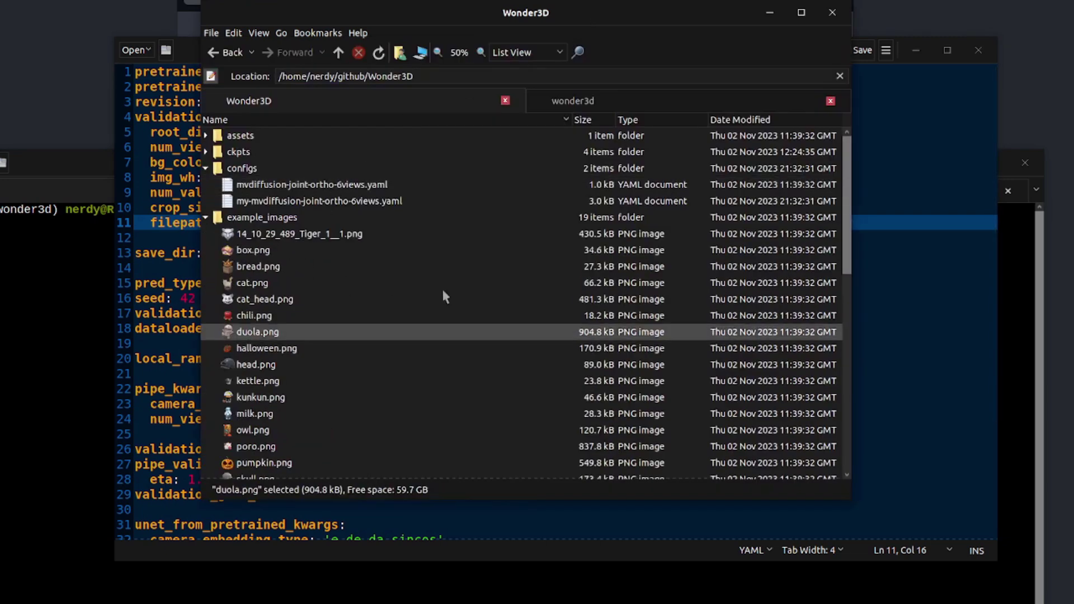
click(165, 223)
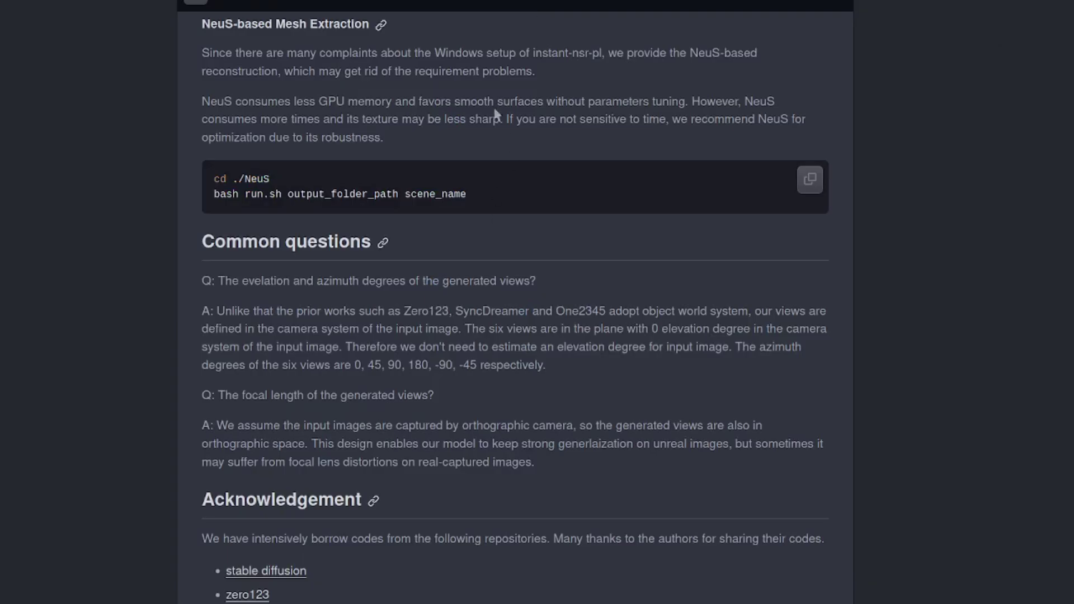
key(alt+Tab)
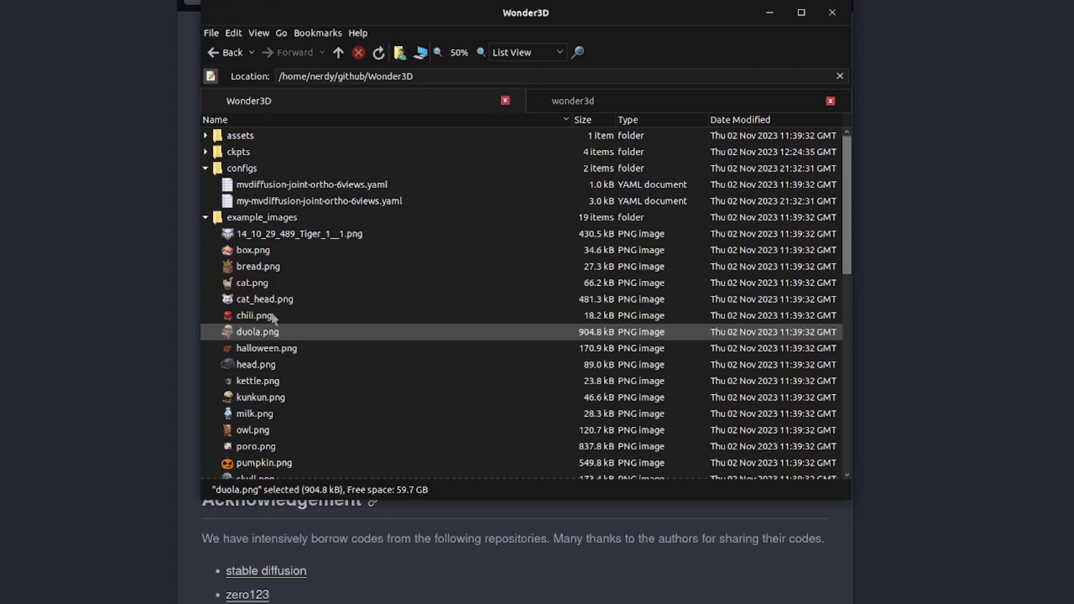
click(272, 301)
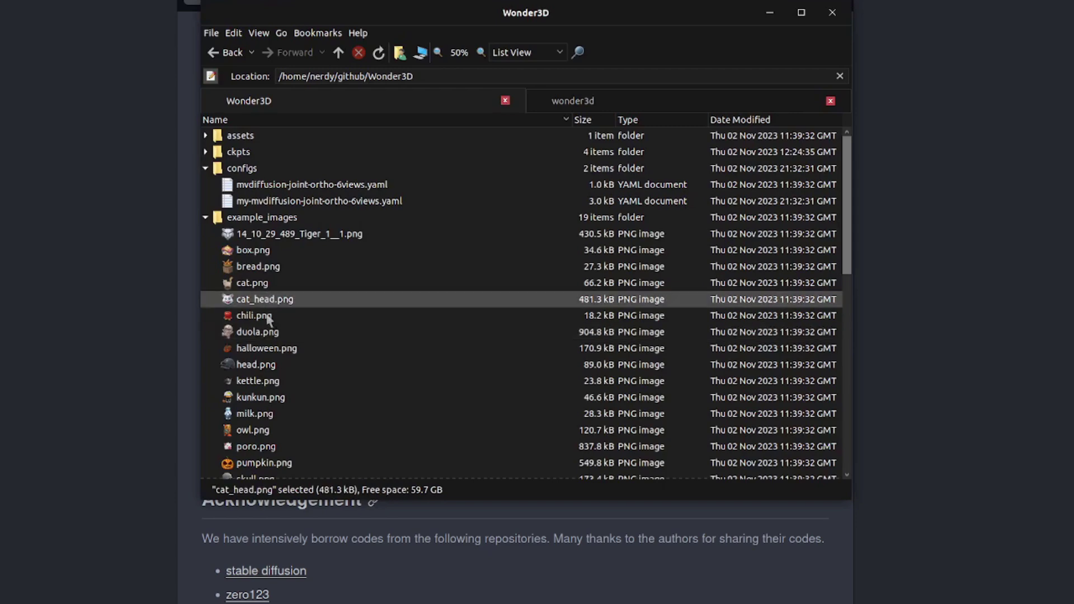
click(267, 316)
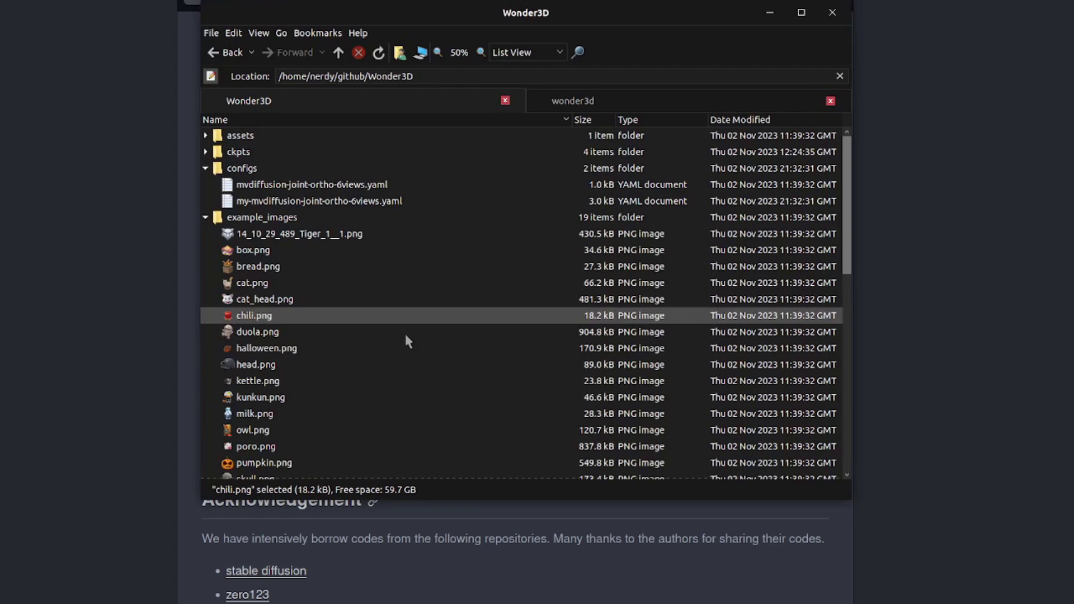
Scroll through the ImageTo3D PNG filepaths list in my-mvdiffusion-joint-ortho-6views.yaml and back up.
key(alt+Tab)
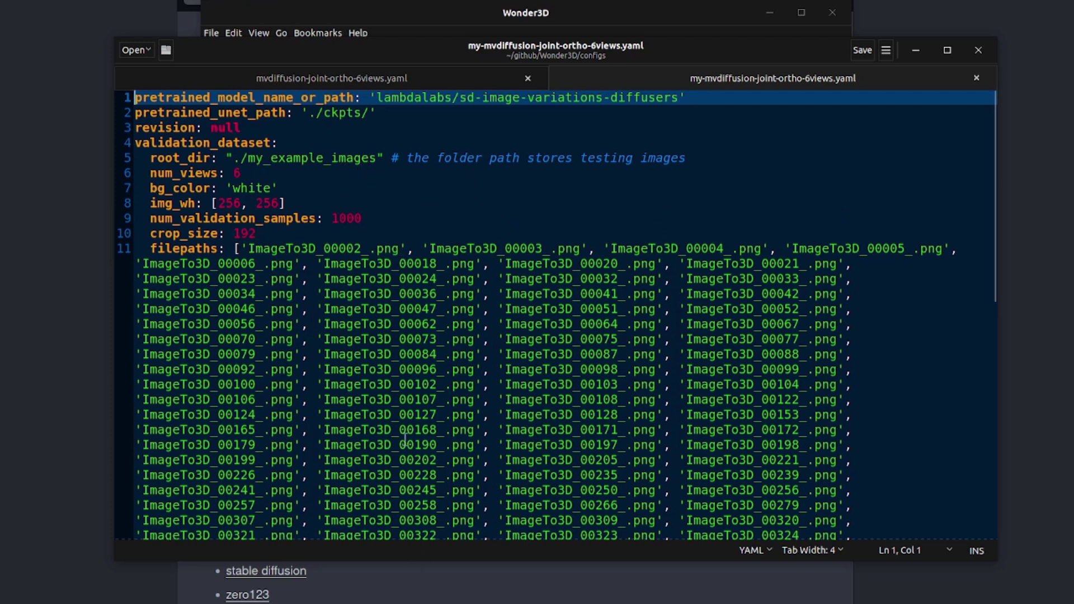
scroll(412, 335, down, 4)
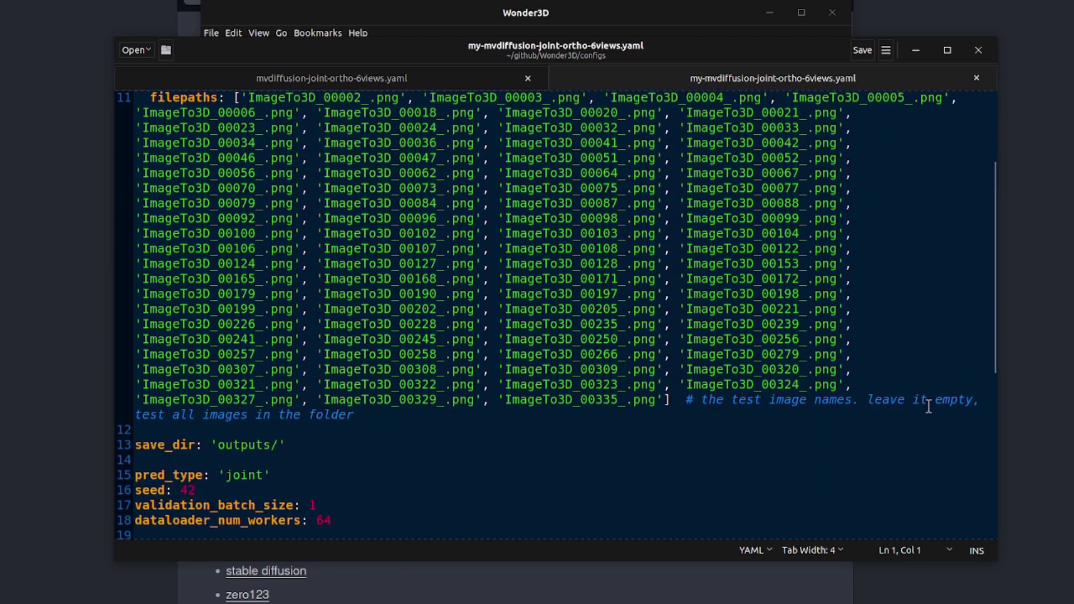
scroll(566, 369, up, 4)
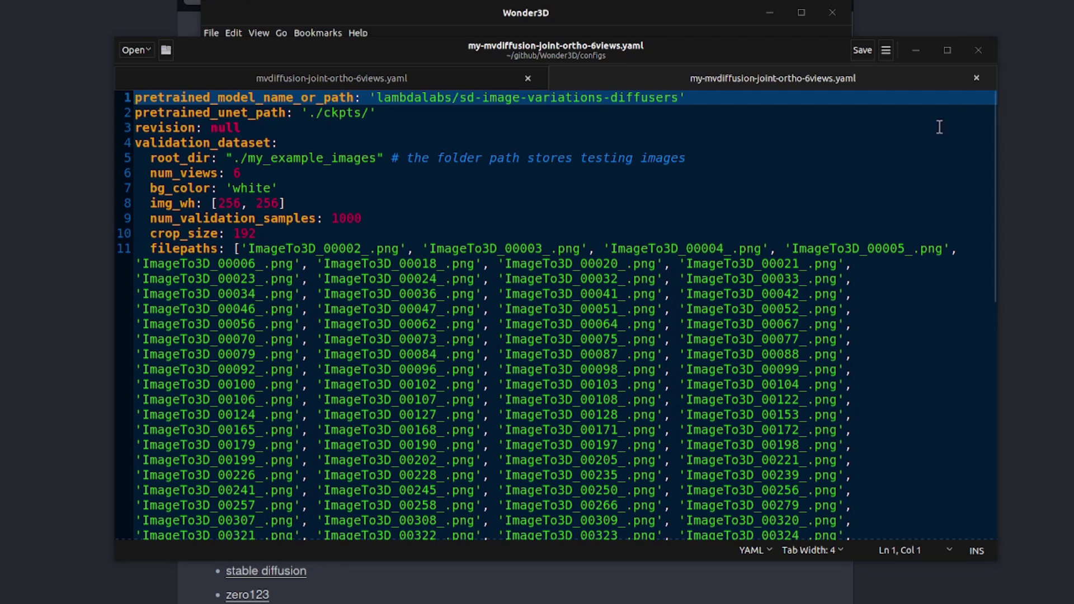
Move up to the Wonder3D folder with cd .. and print run_test.sh.
key(alt+Tab)
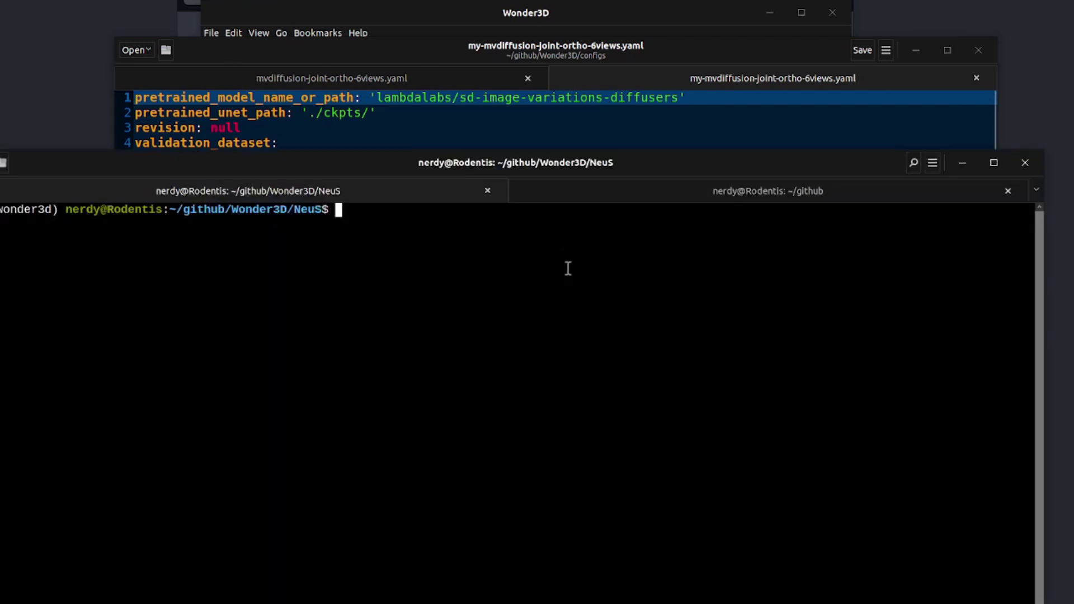
text(cd ..)
key(Return)
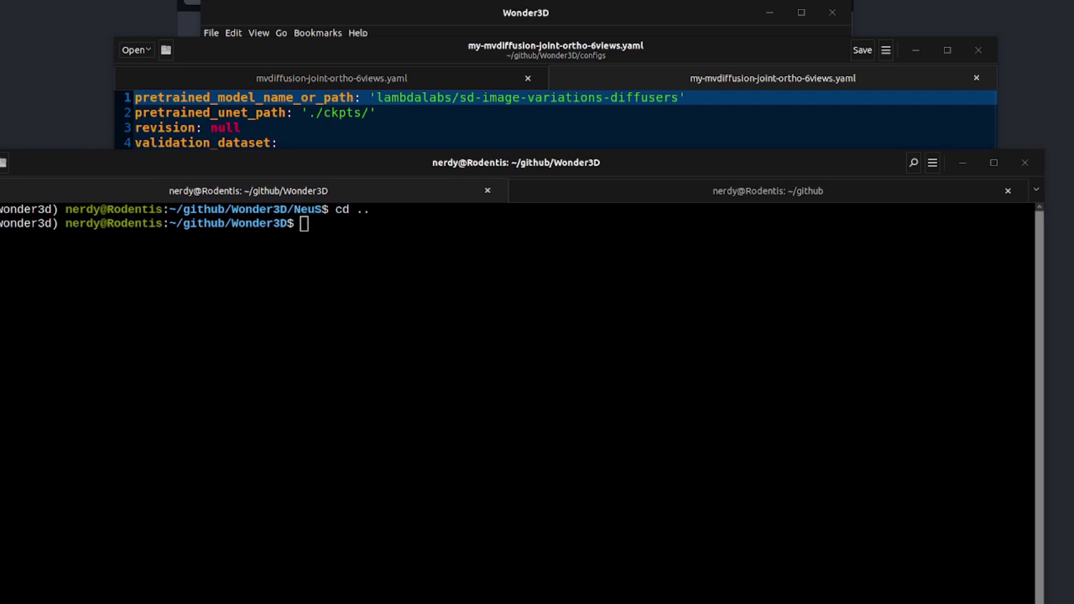
click(368, 348)
text(cat run_test.sh)
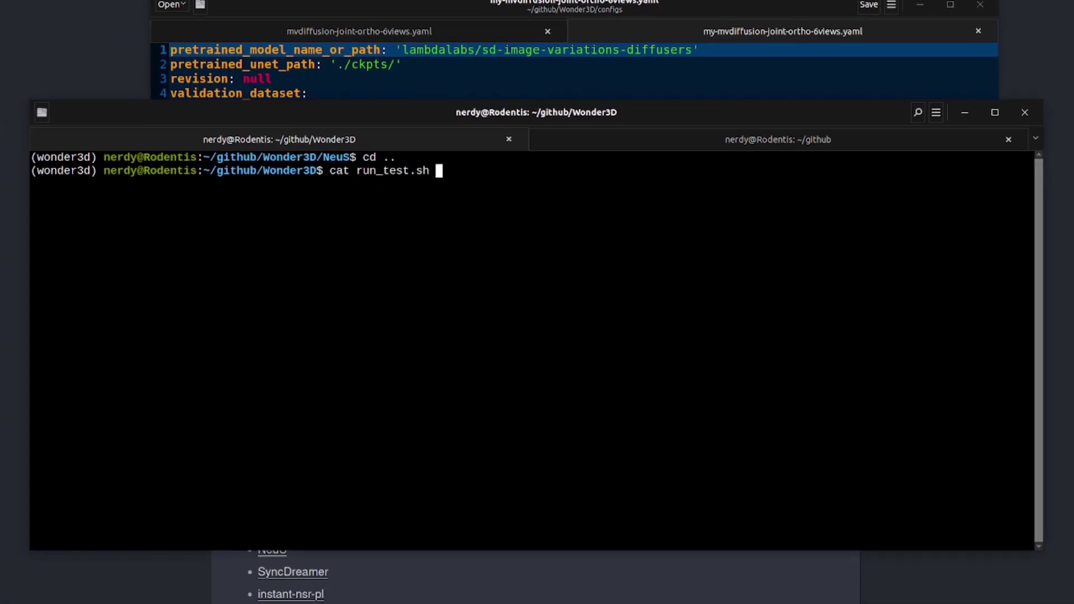
key(Return)
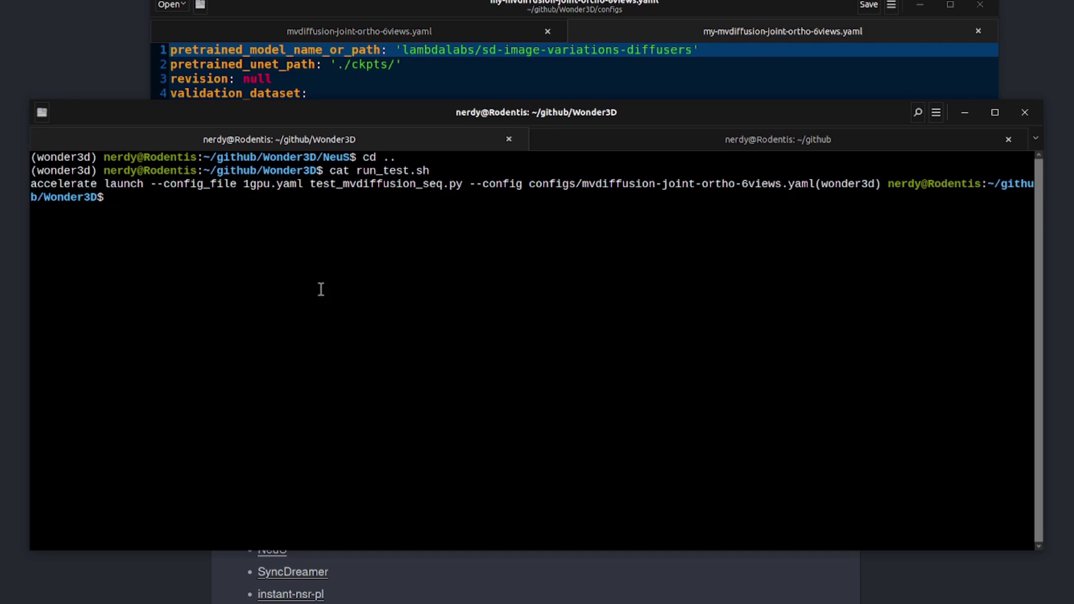
Paste the accelerate launch test_mvdiffusion_seq.py command using configs/my-mvdiffusion-joint-ortho-6views.yaml at the prompt.
key(Return)
right_click(235, 295)
click(272, 337)
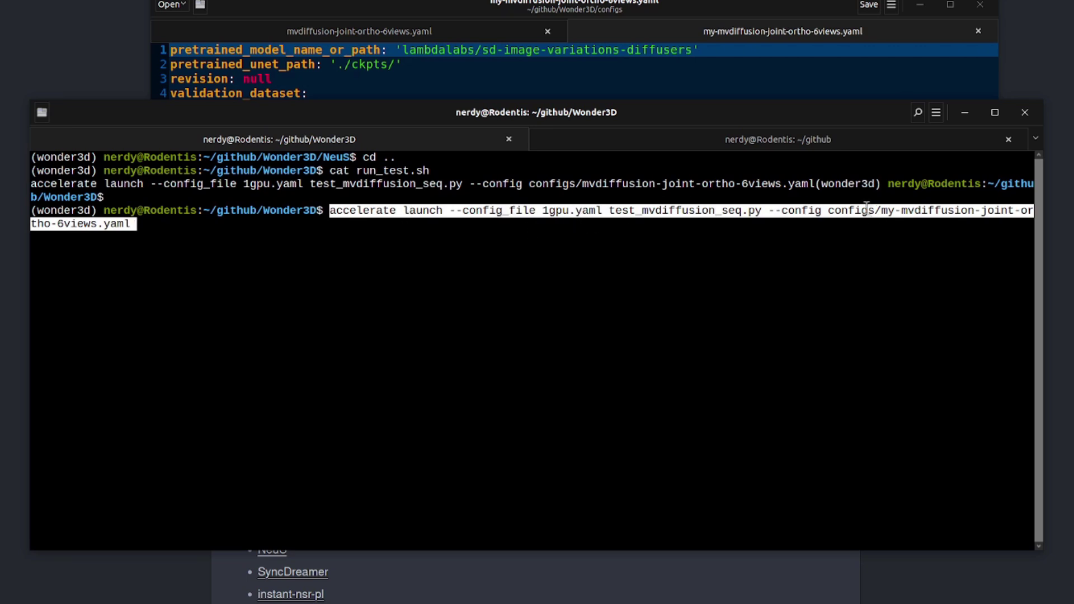
key(Right)
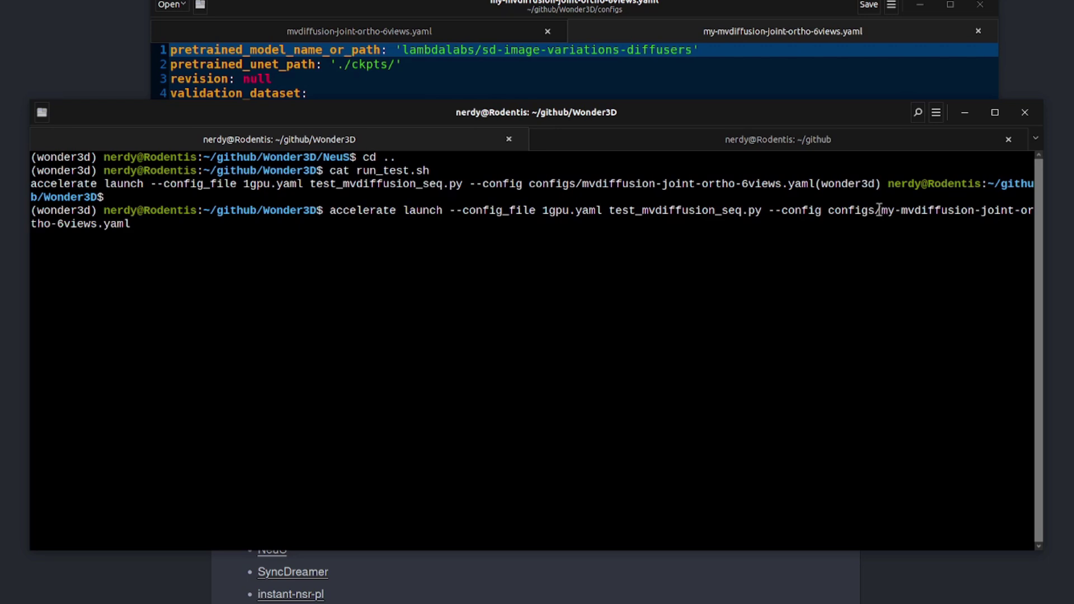
drag(879, 211, 899, 210)
click(844, 350)
Open the outputs/cropsize-192-cfg3.0/ImageTo3D_00002 result folder in the file browser.
click(715, 35)
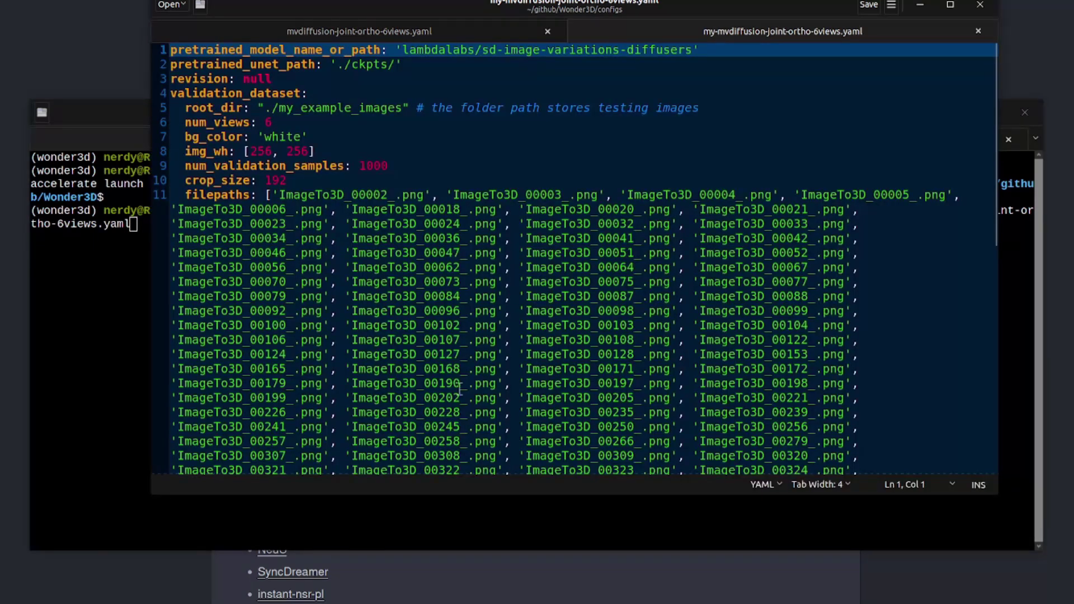
key(alt+Tab)
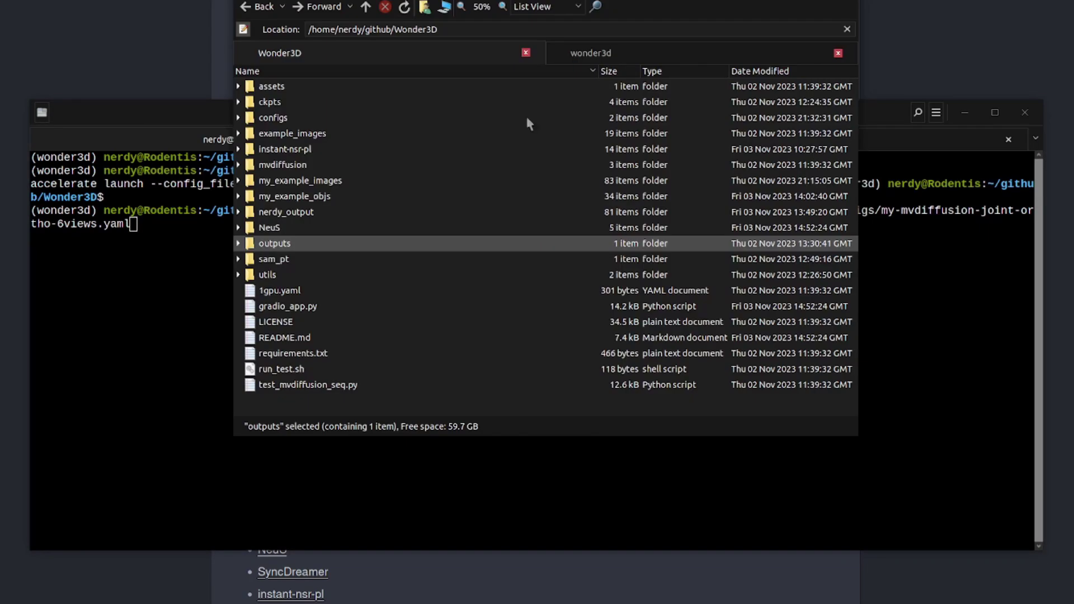
click(238, 245)
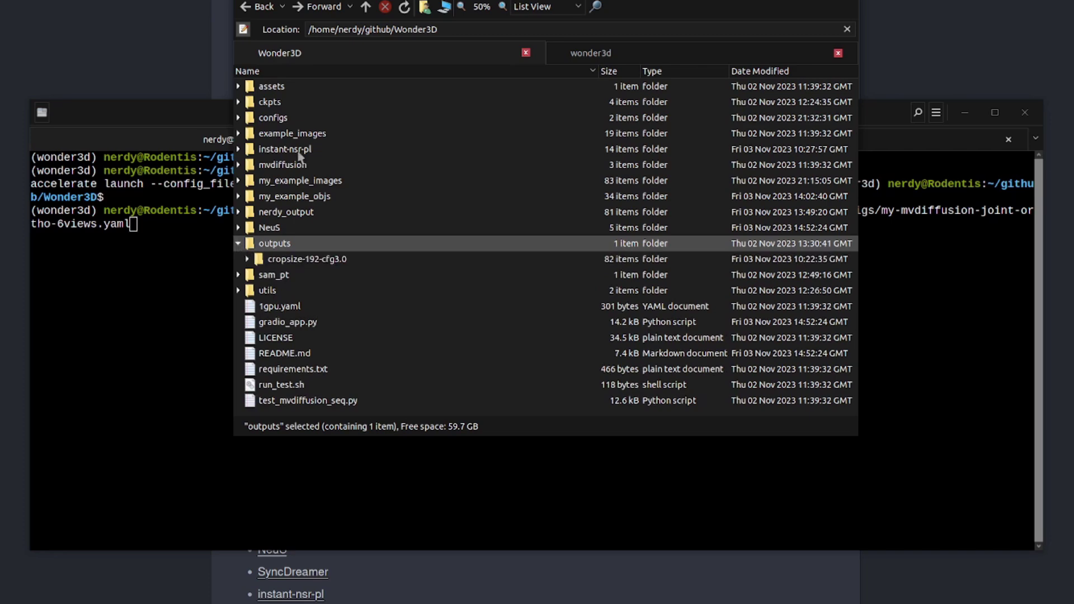
click(247, 259)
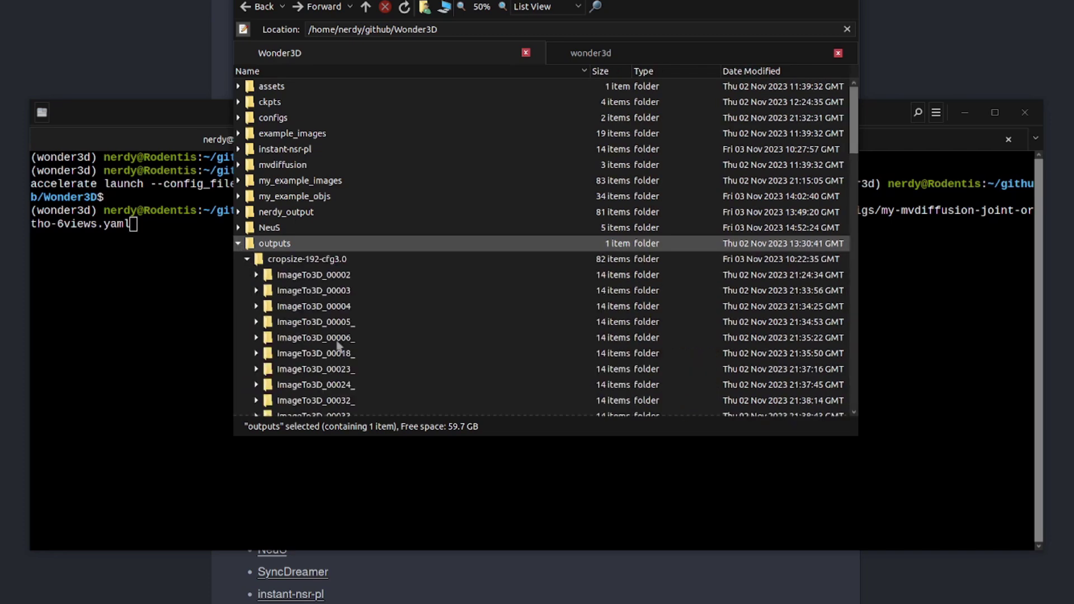
double_click(334, 275)
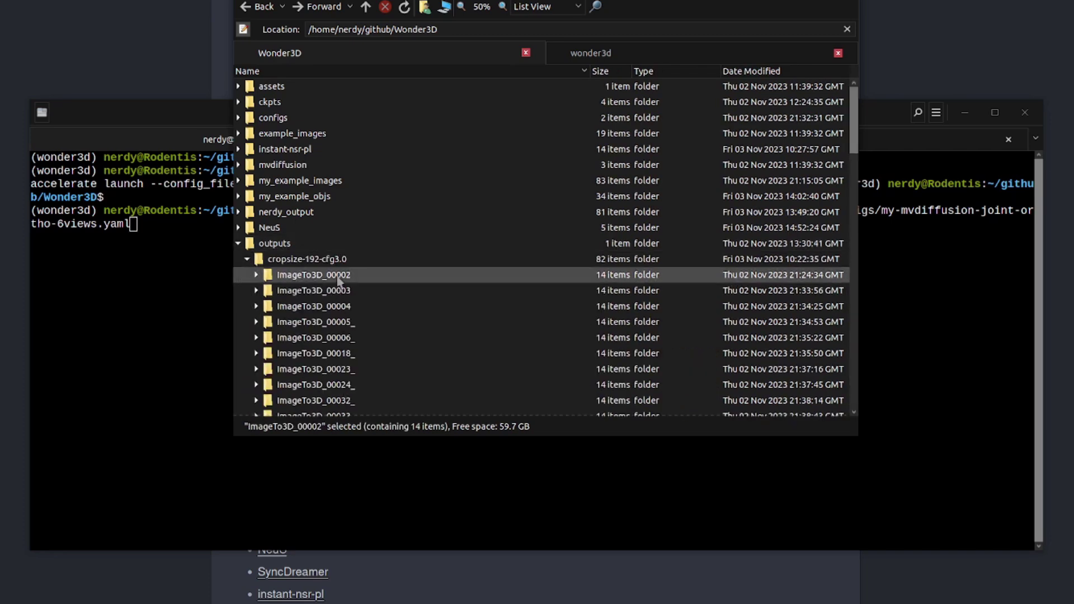
Preview normals_000_back.png and the following generated normal and colour views, then expand normals.
double_click(282, 118)
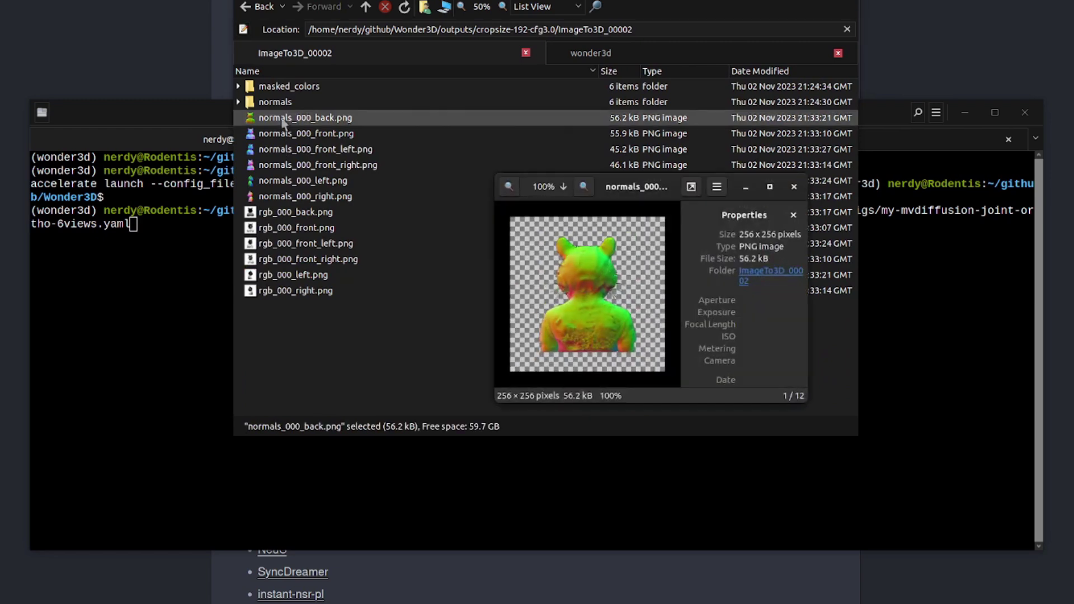
key(Right)
key(Right)
key(Right)
key(Right)
key(Right)
key(Right)
key(Right)
key(Right)
key(Right)
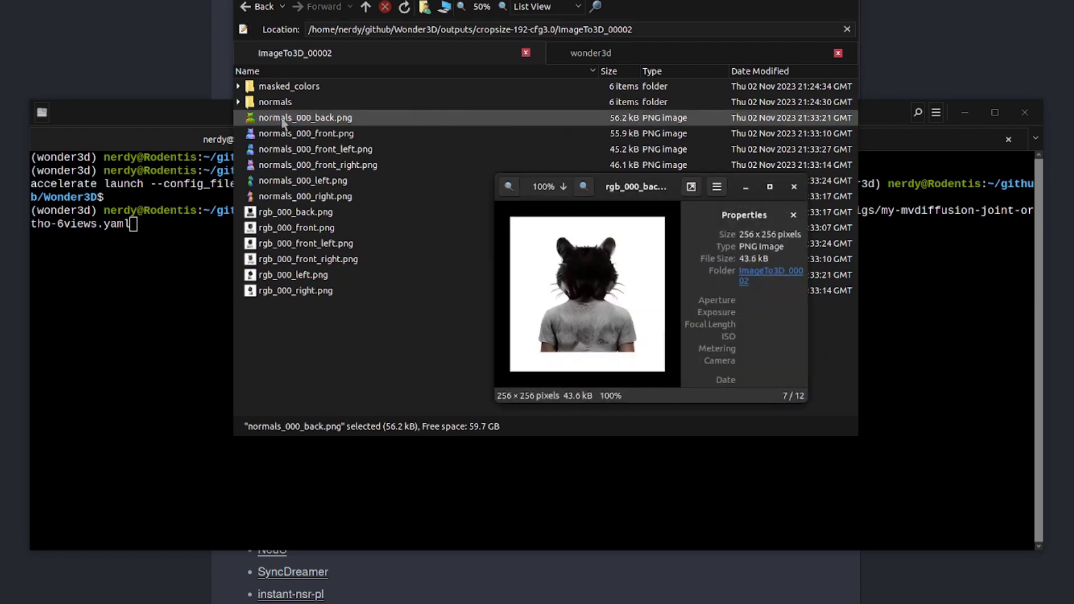
key(Right)
key(Right)
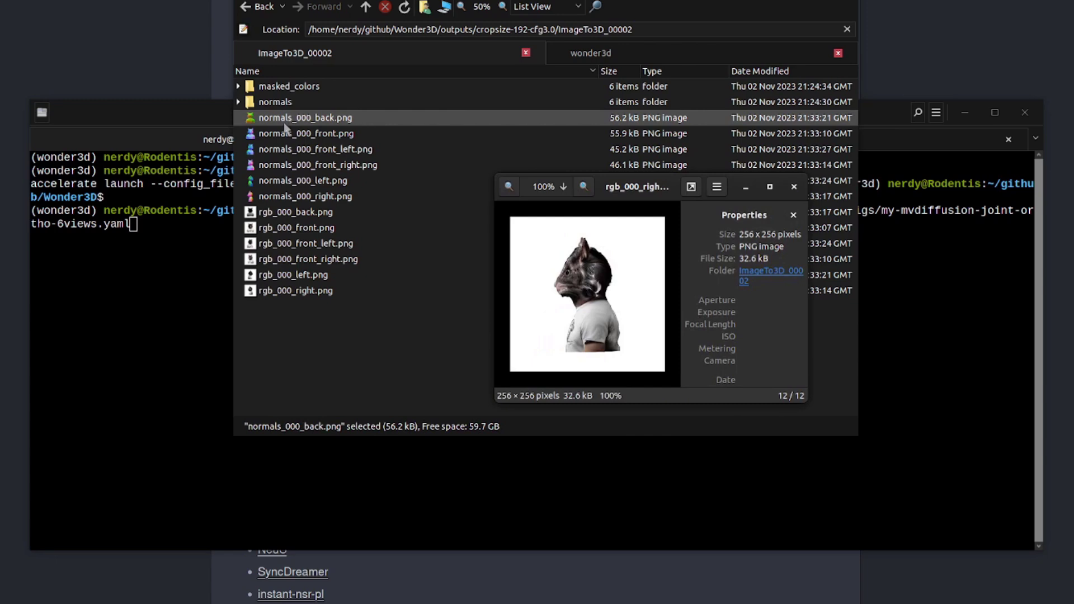
click(794, 186)
click(238, 102)
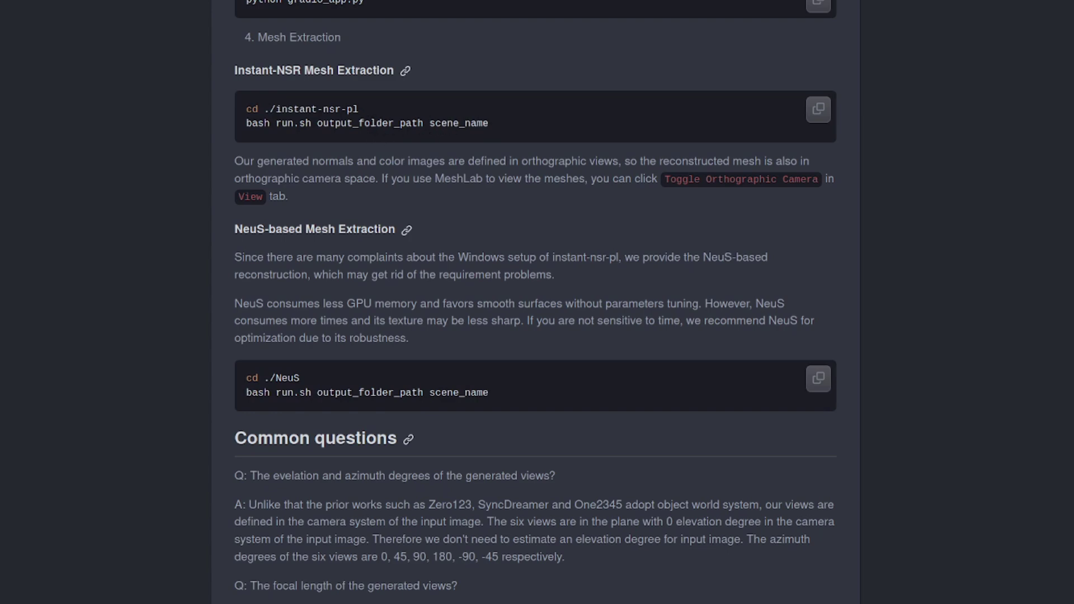
Scroll the Wonder3D README up from Mesh Extraction to the results grid of inputs, normals and meshes.
key(alt+Tab)
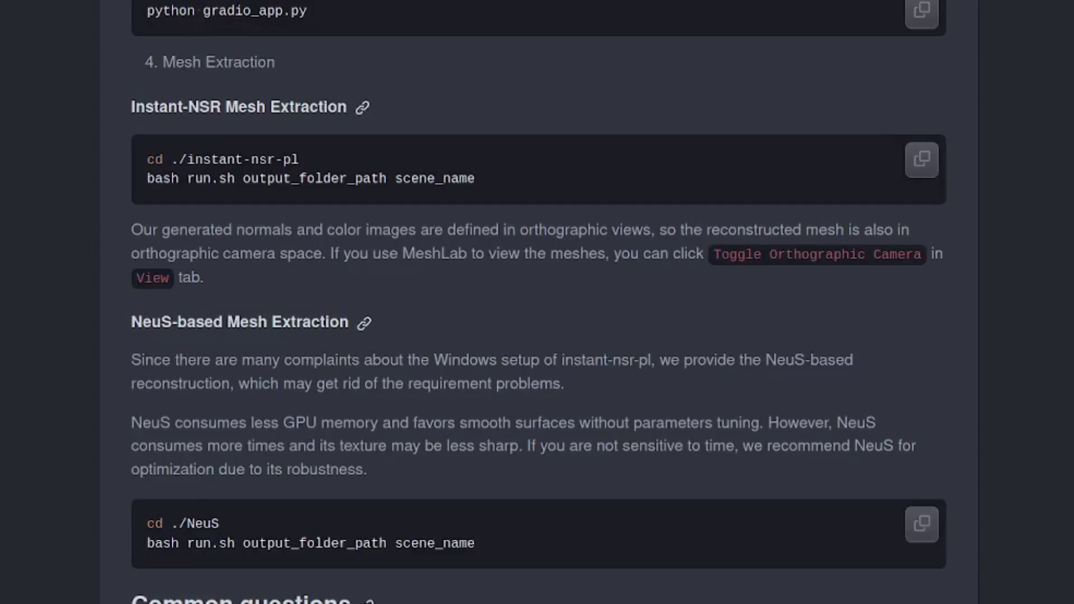
scroll(546, 313, up, 20)
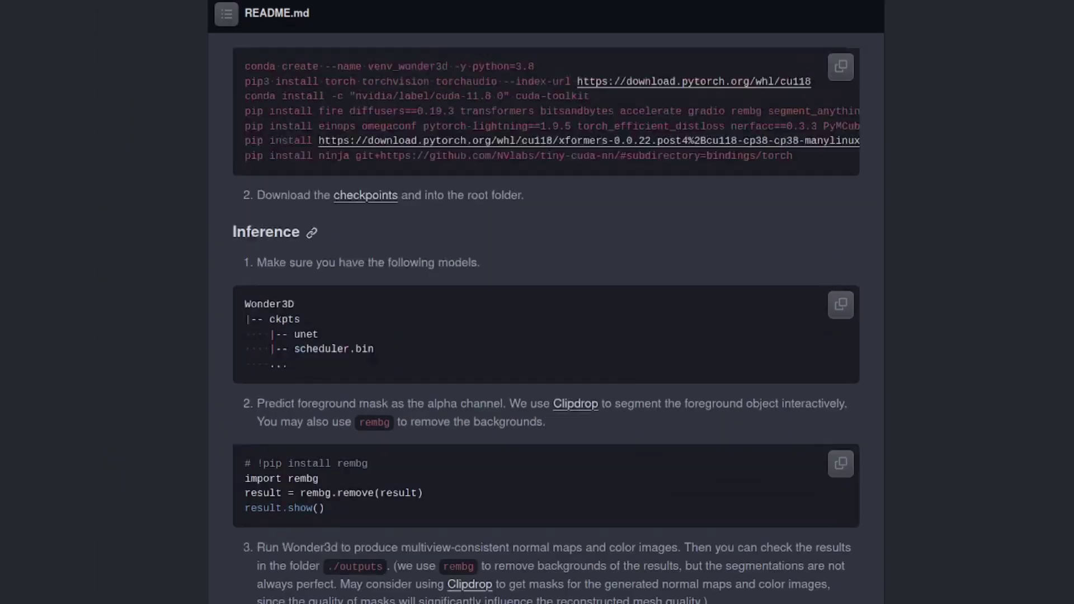
scroll(514, 248, up, 8)
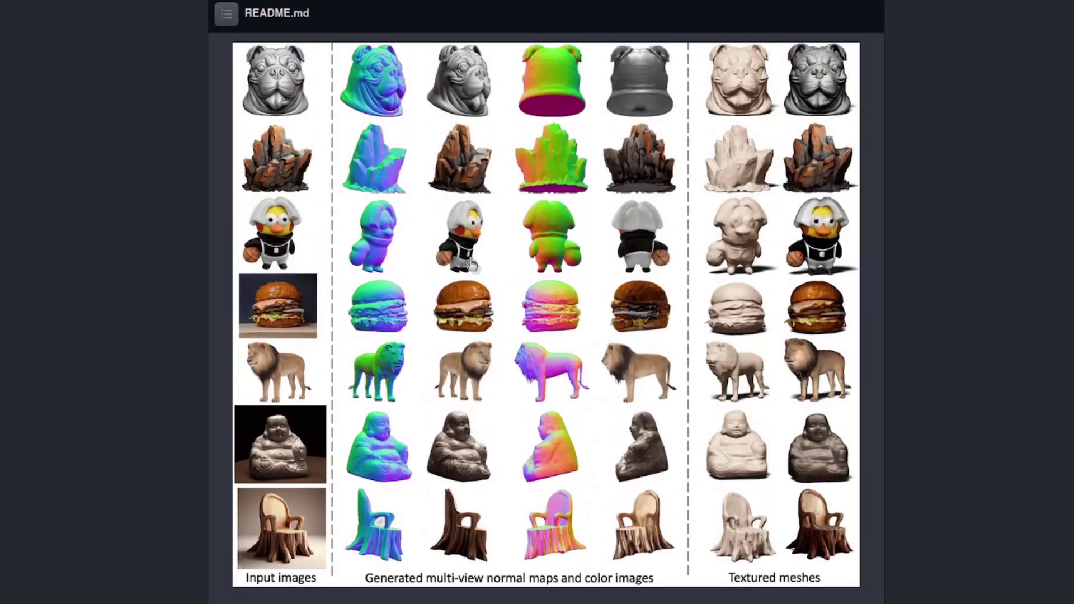